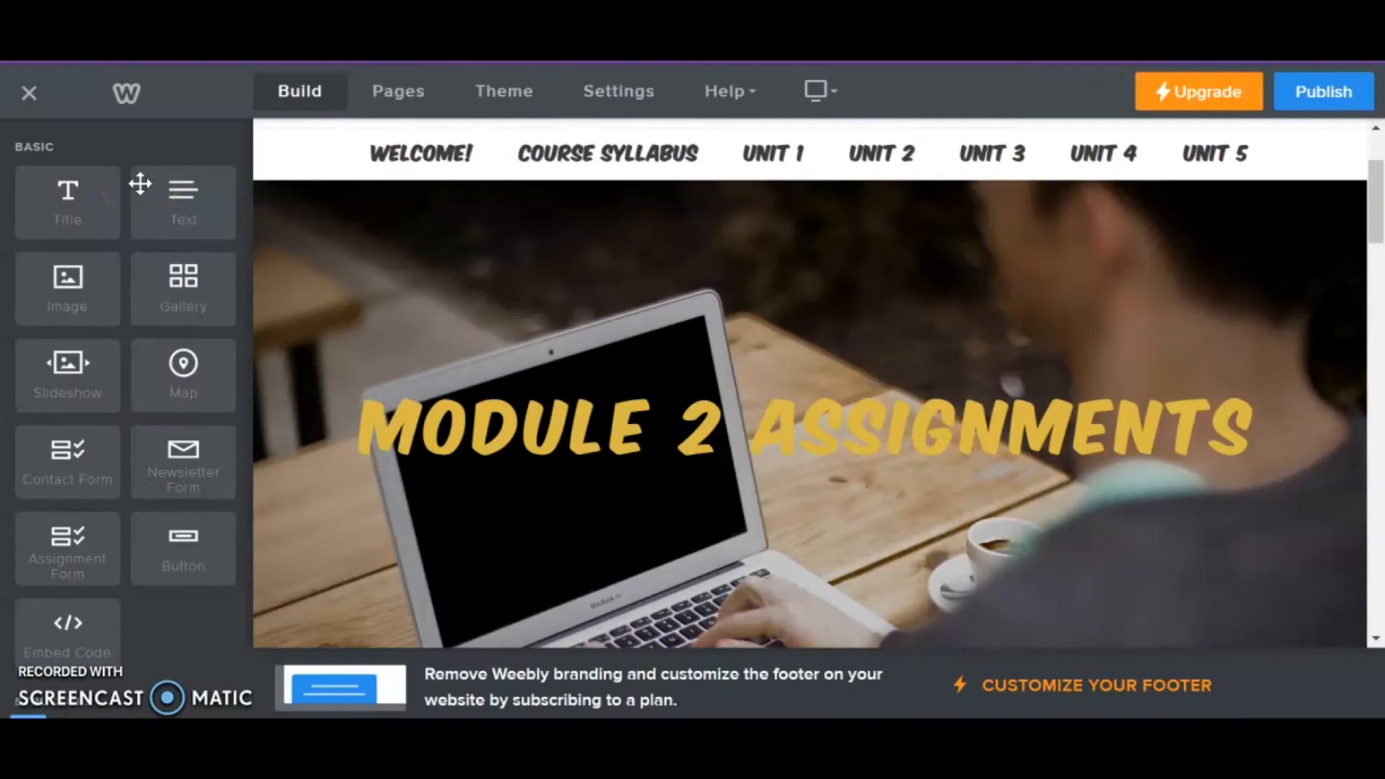
# Review the Module 2 Assignments page from the outcomes through the grading criteria to the closing Legends of Learning section
pyautogui.click(269, 111)
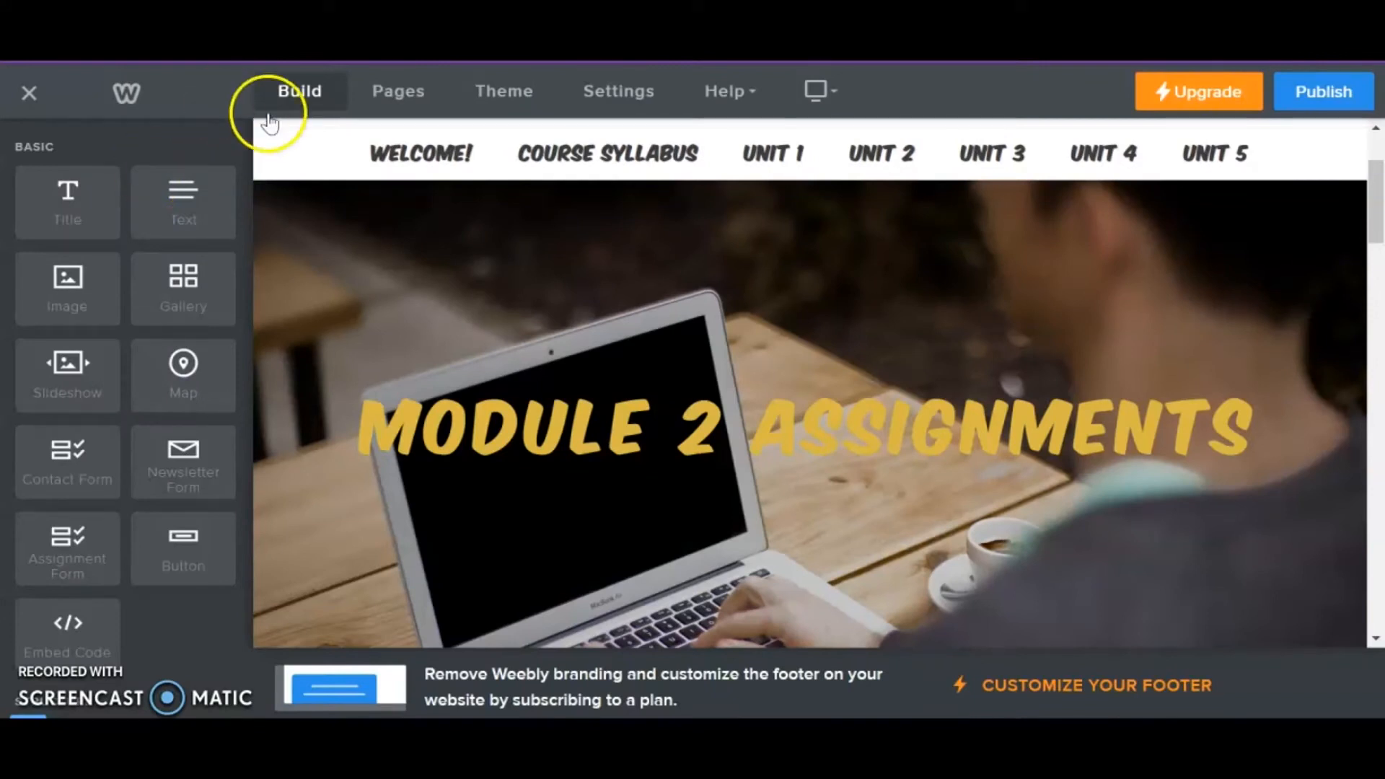
pyautogui.click(696, 396)
pyautogui.scroll(-4, 698, 397)
pyautogui.scroll(-7, 704, 398)
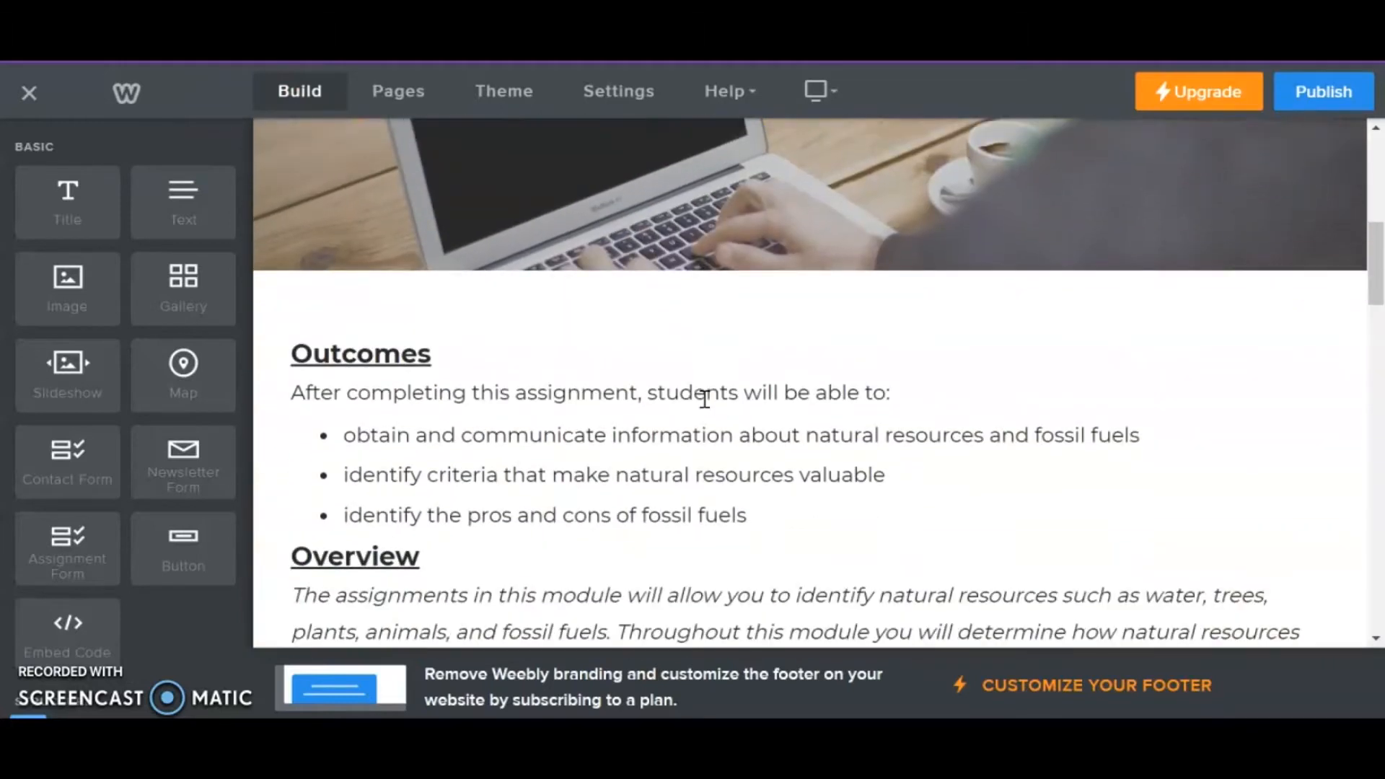
pyautogui.scroll(-4, 705, 399)
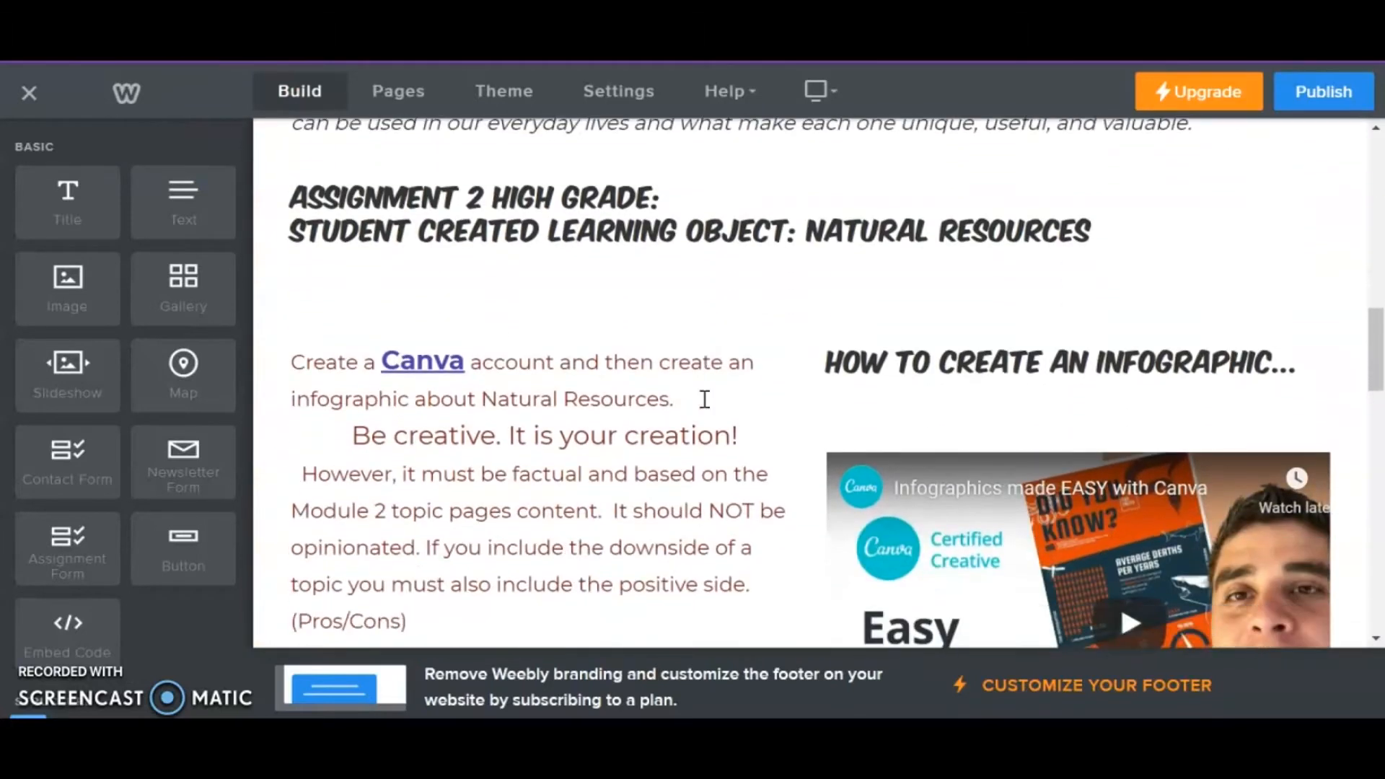
pyautogui.scroll(-8, 705, 399)
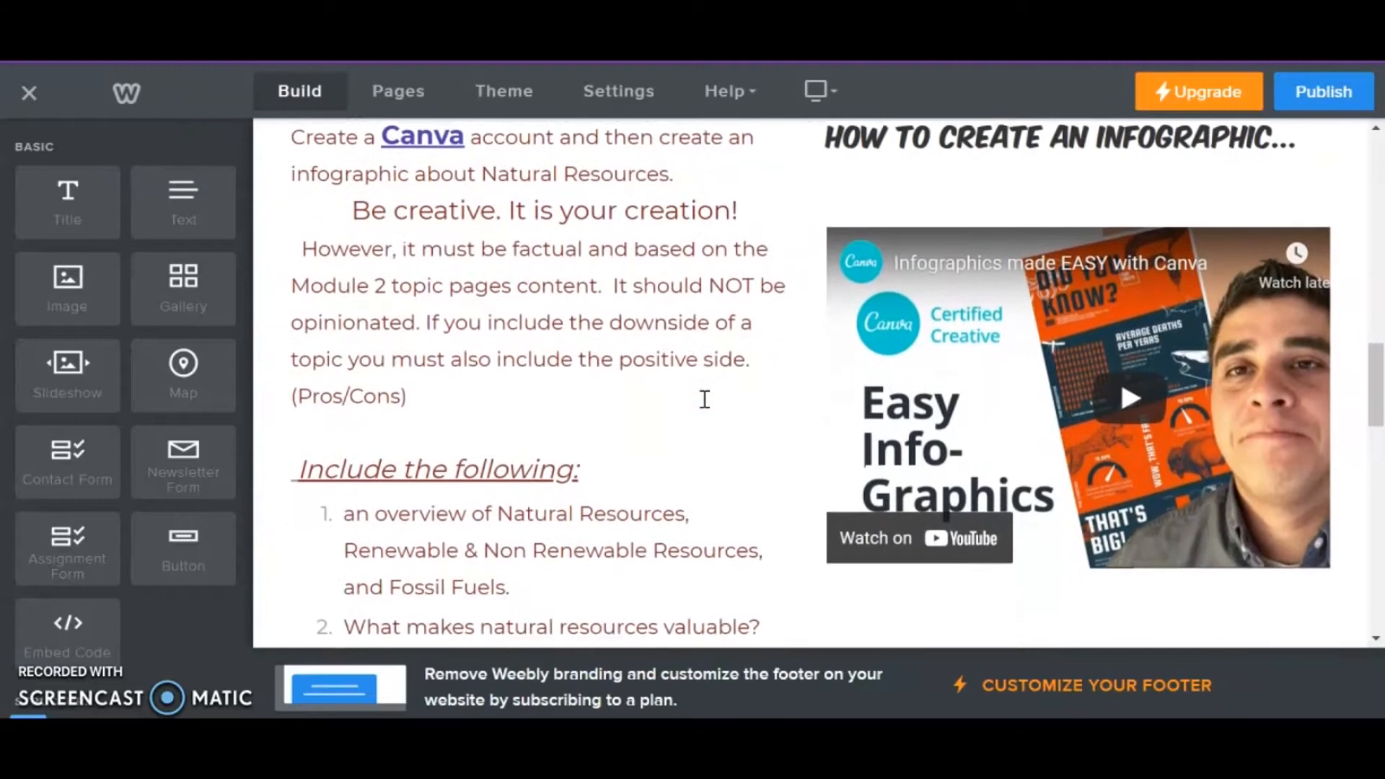
pyautogui.scroll(-5, 704, 399)
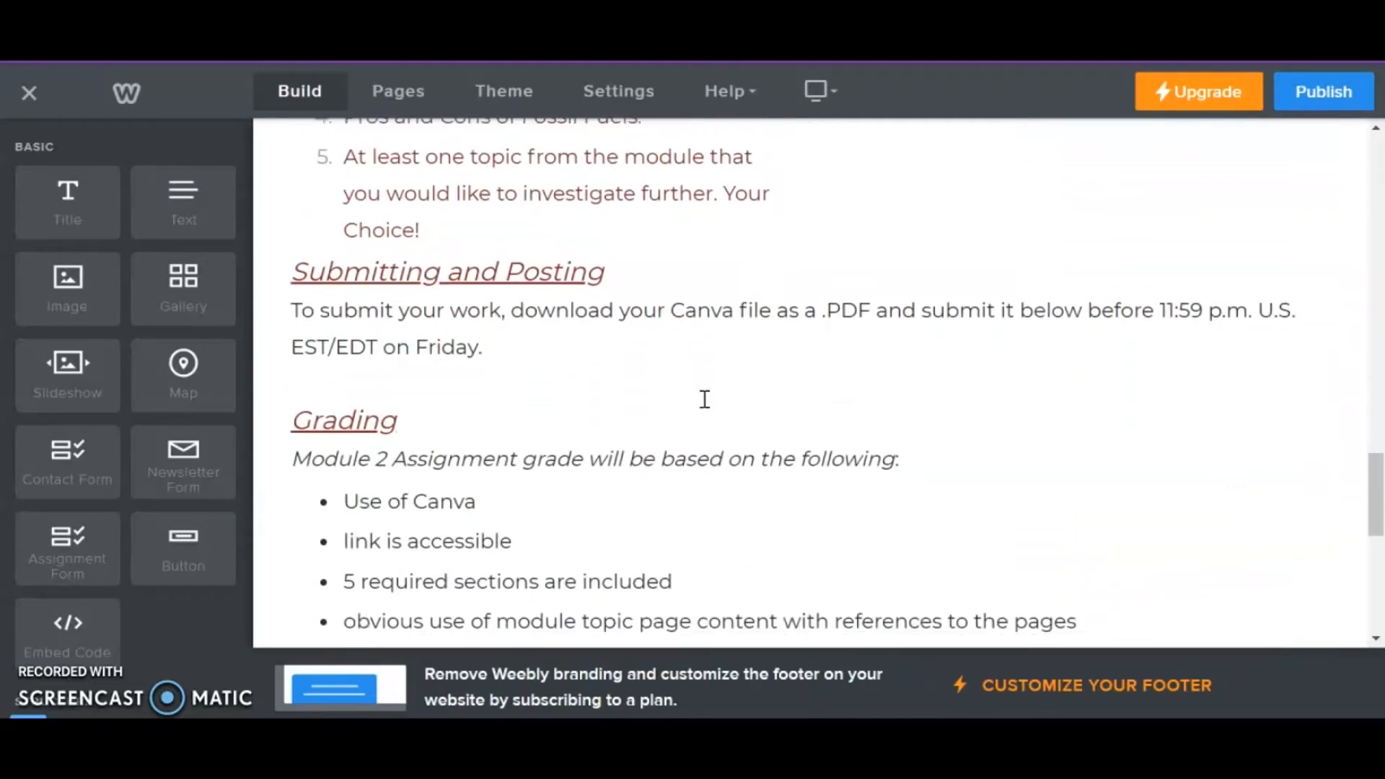
pyautogui.scroll(-2, 705, 399)
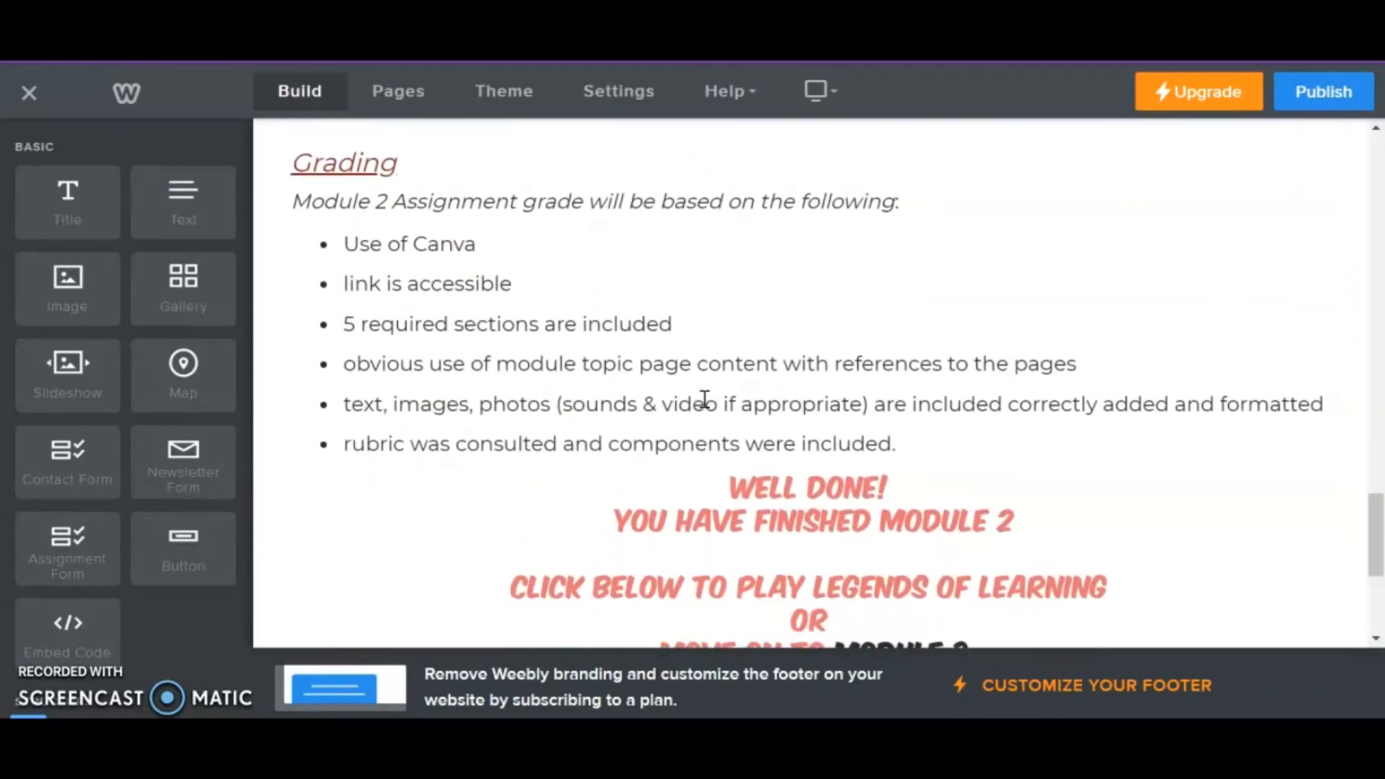
pyautogui.scroll(-2, 704, 399)
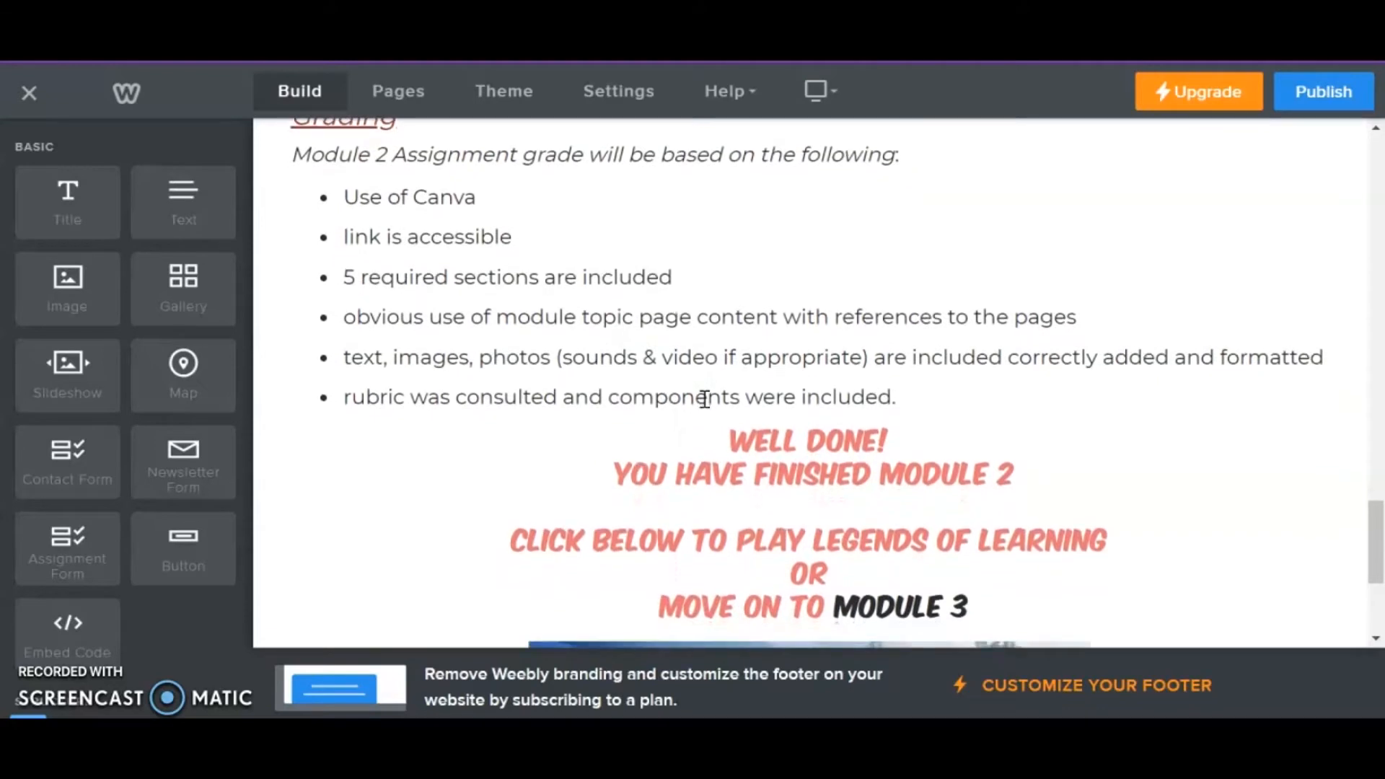
pyautogui.scroll(-2, 705, 399)
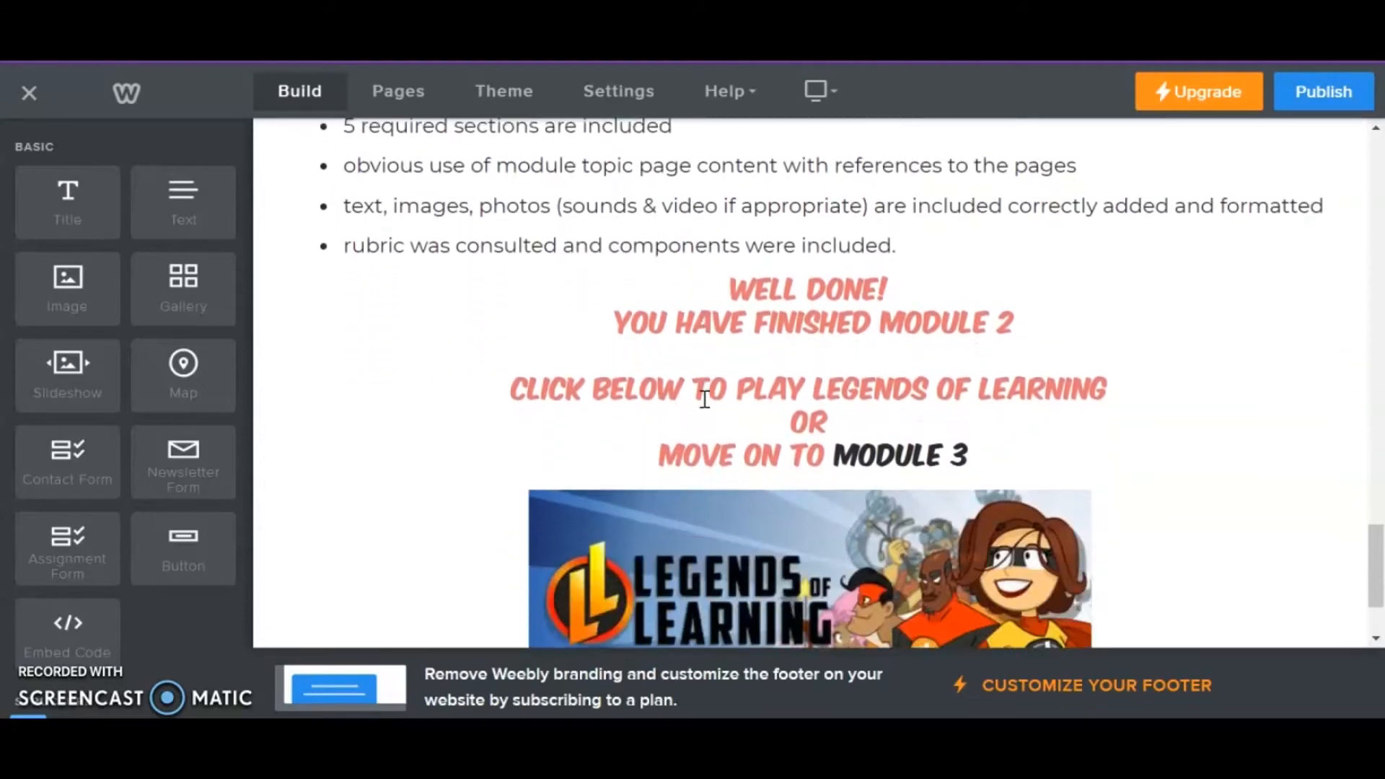
pyautogui.scroll(1, 705, 399)
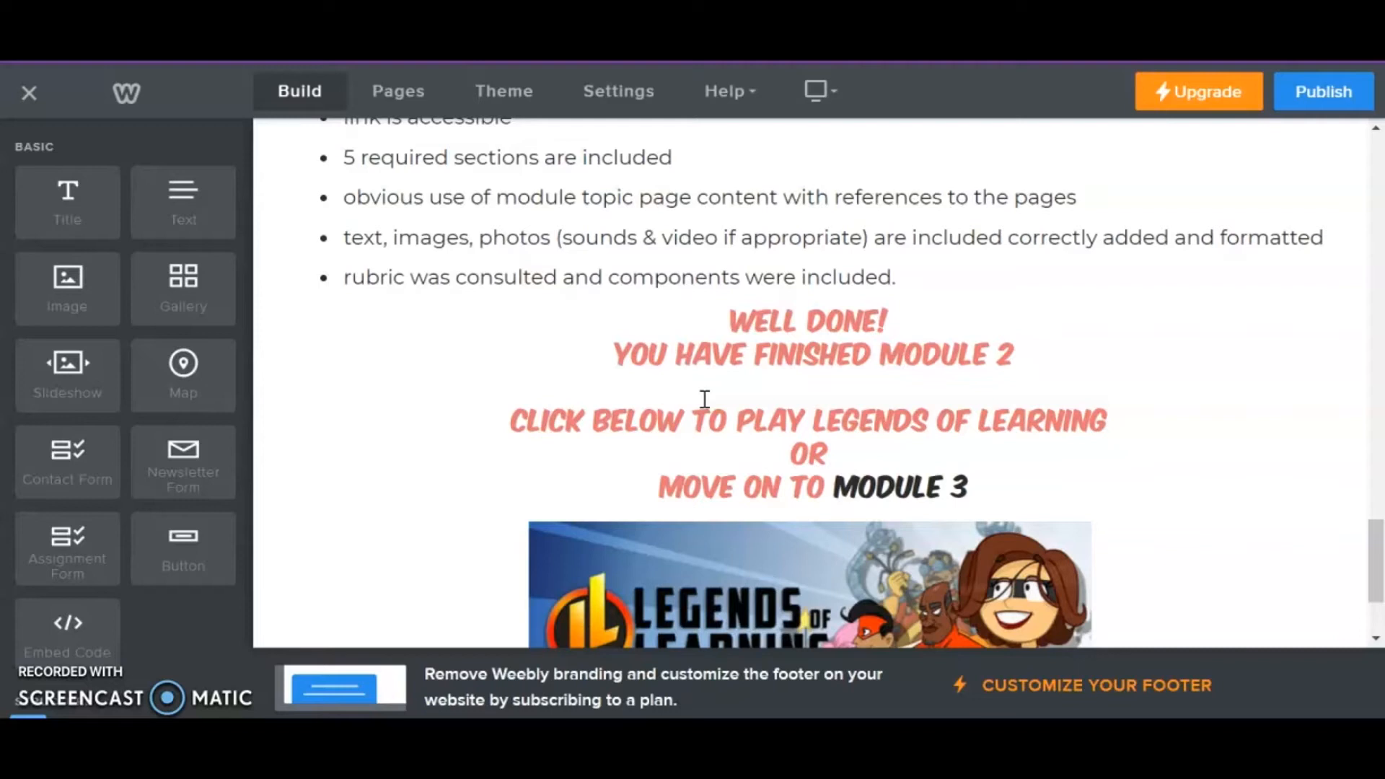
# Add an Assignment Form between the grading criteria list and the "Well done! You have finished Module 2" heading
pyautogui.scroll(4, 504, 288)
pyautogui.scroll(-3, 581, 553)
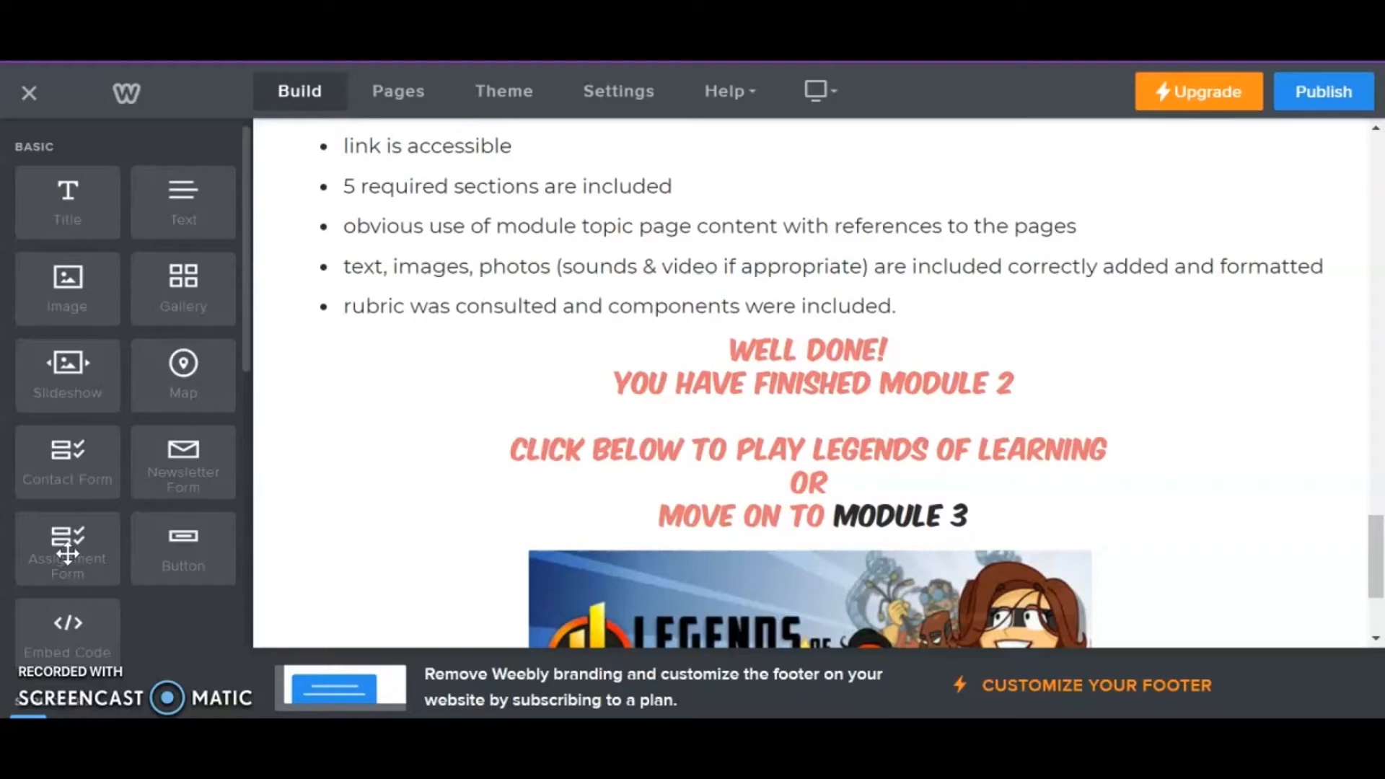
pyautogui.moveTo(67, 554); pyautogui.dragTo(700, 344)
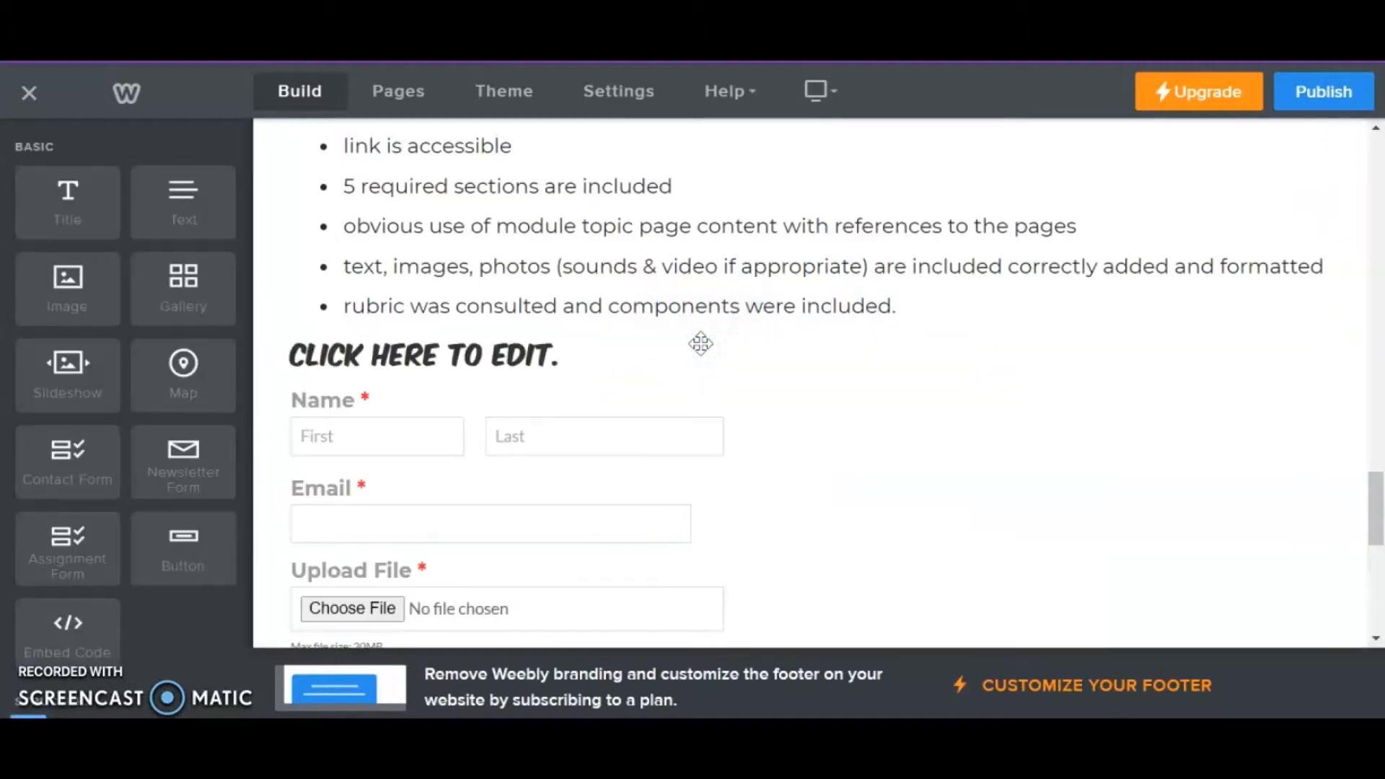
pyautogui.scroll(-5, 701, 344)
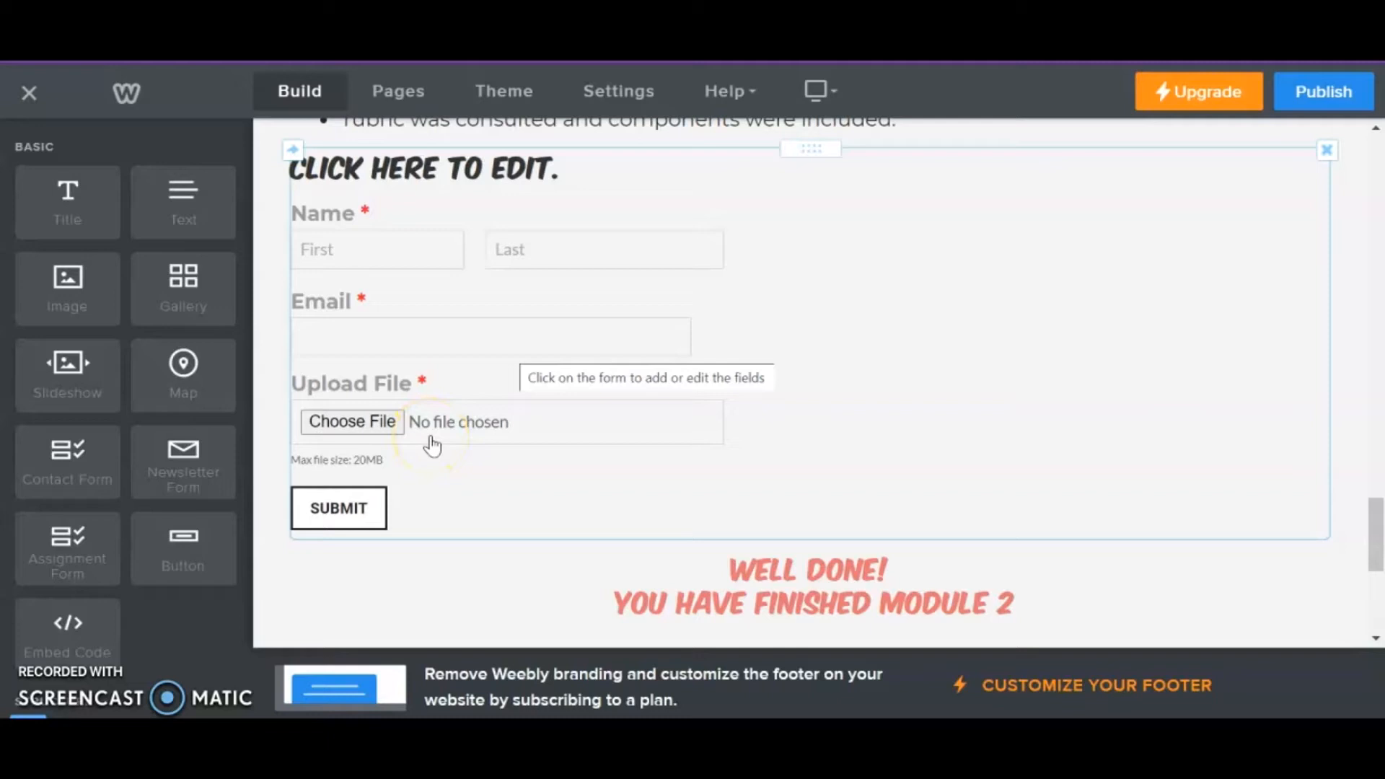
pyautogui.scroll(1, 432, 445)
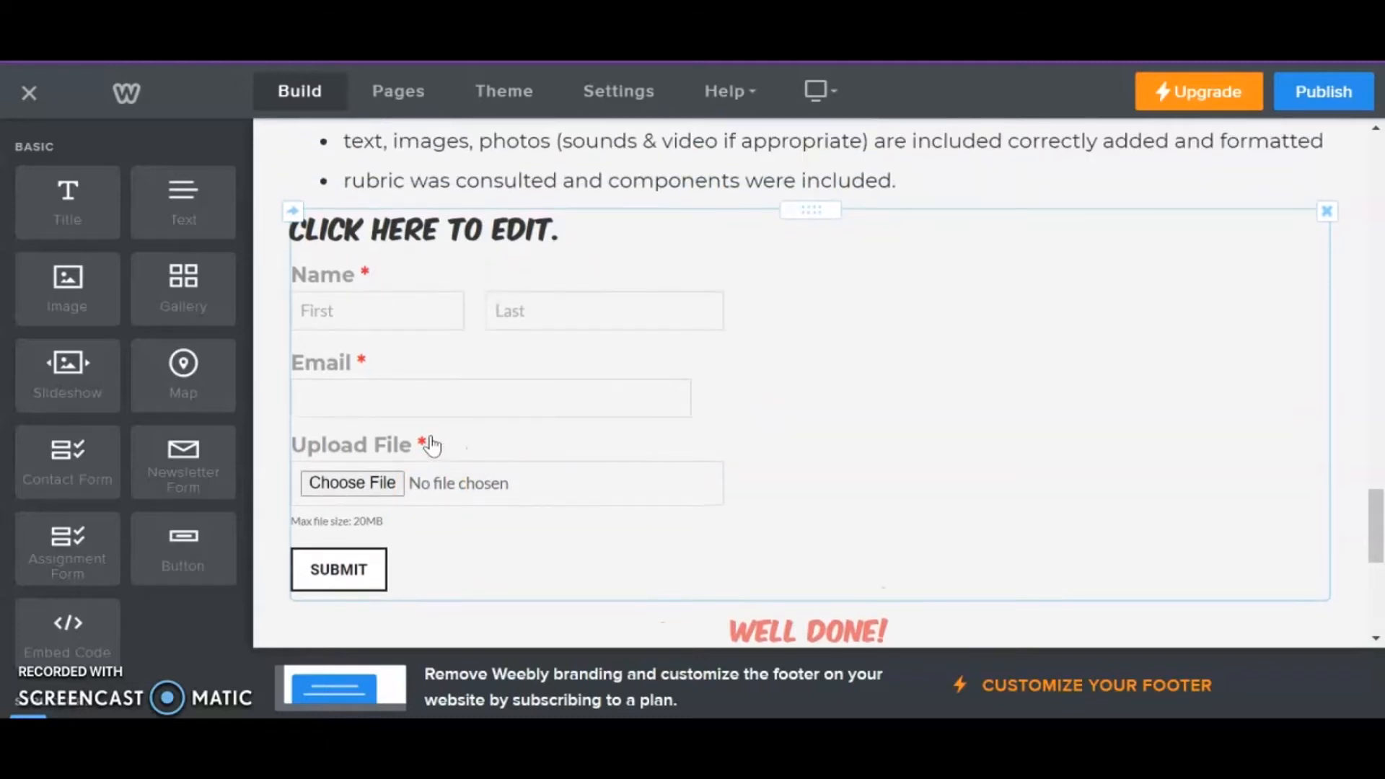
# Replace the assignment form's placeholder title with "TURN IN YOUR CANVA PROJECT HERE"
pyautogui.click(567, 233)
pyautogui.click(566, 231)
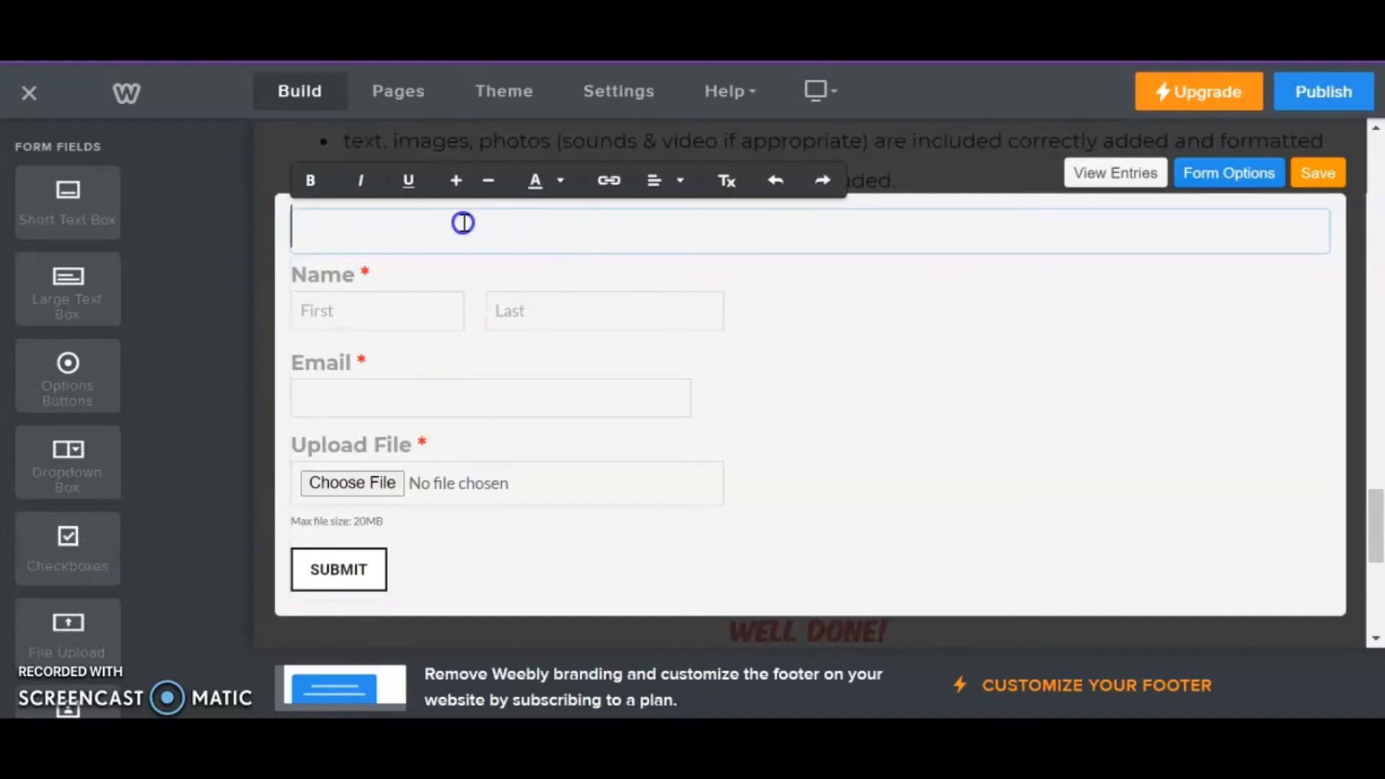
pyautogui.write('TURN IN Y')
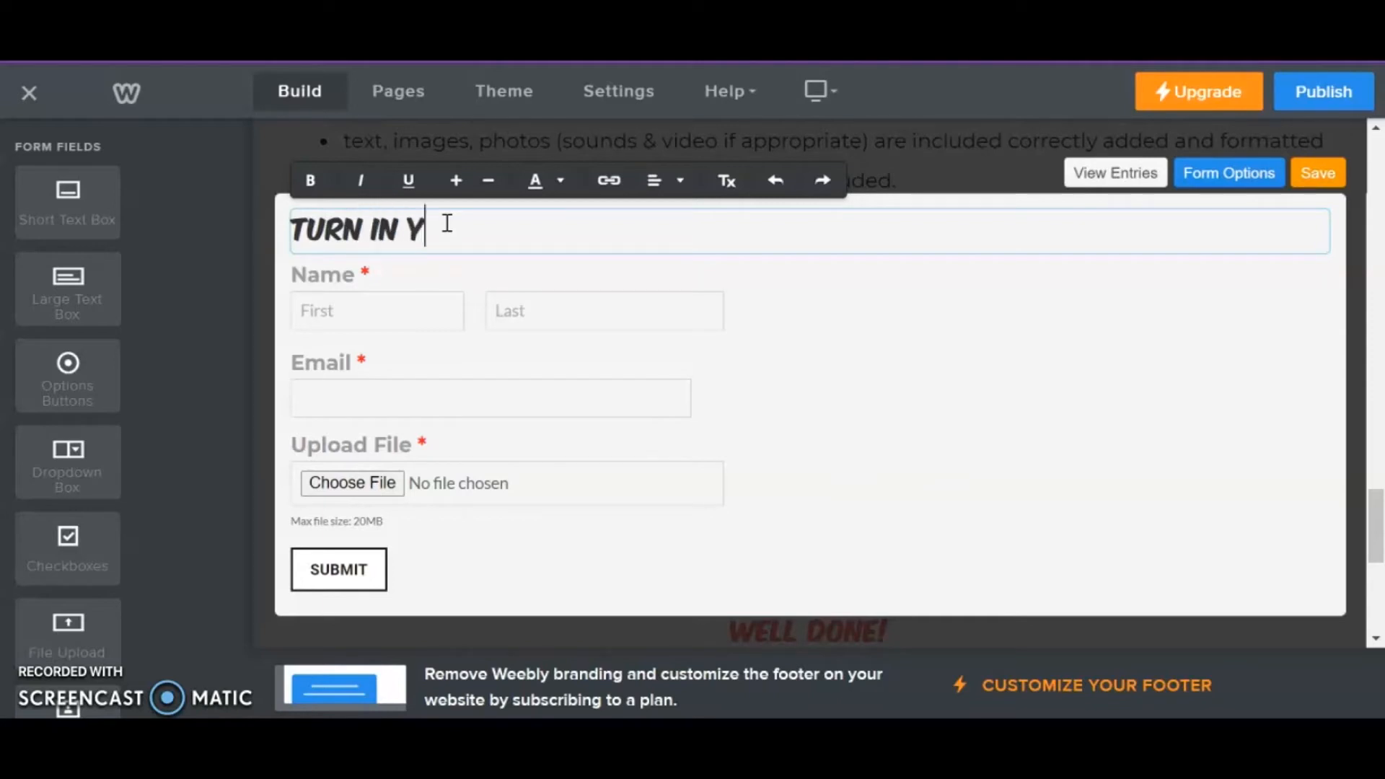
pyautogui.write('OUR CANVA PROJECT HE')
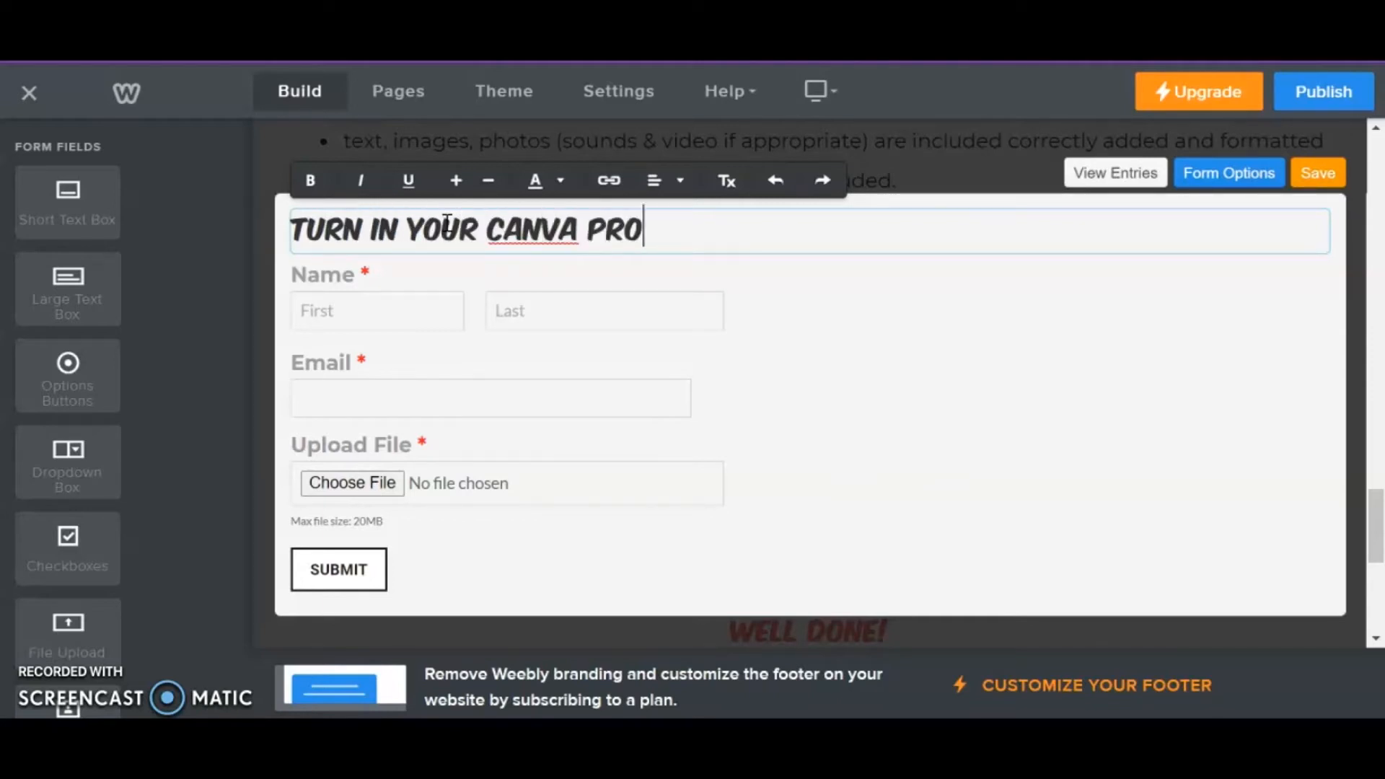
pyautogui.write('RE')
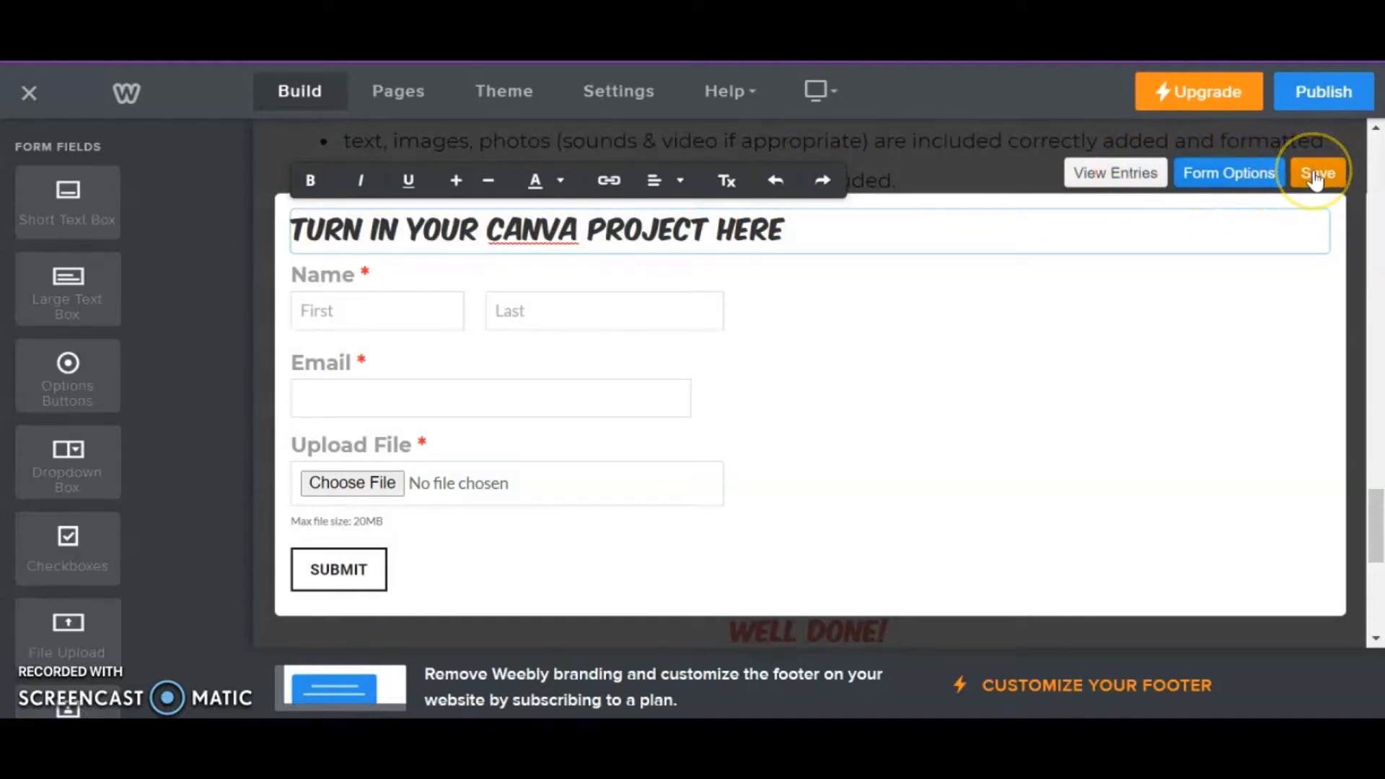
# View the assignment form's submitted entries and return to the form editor
pyautogui.click(1123, 290)
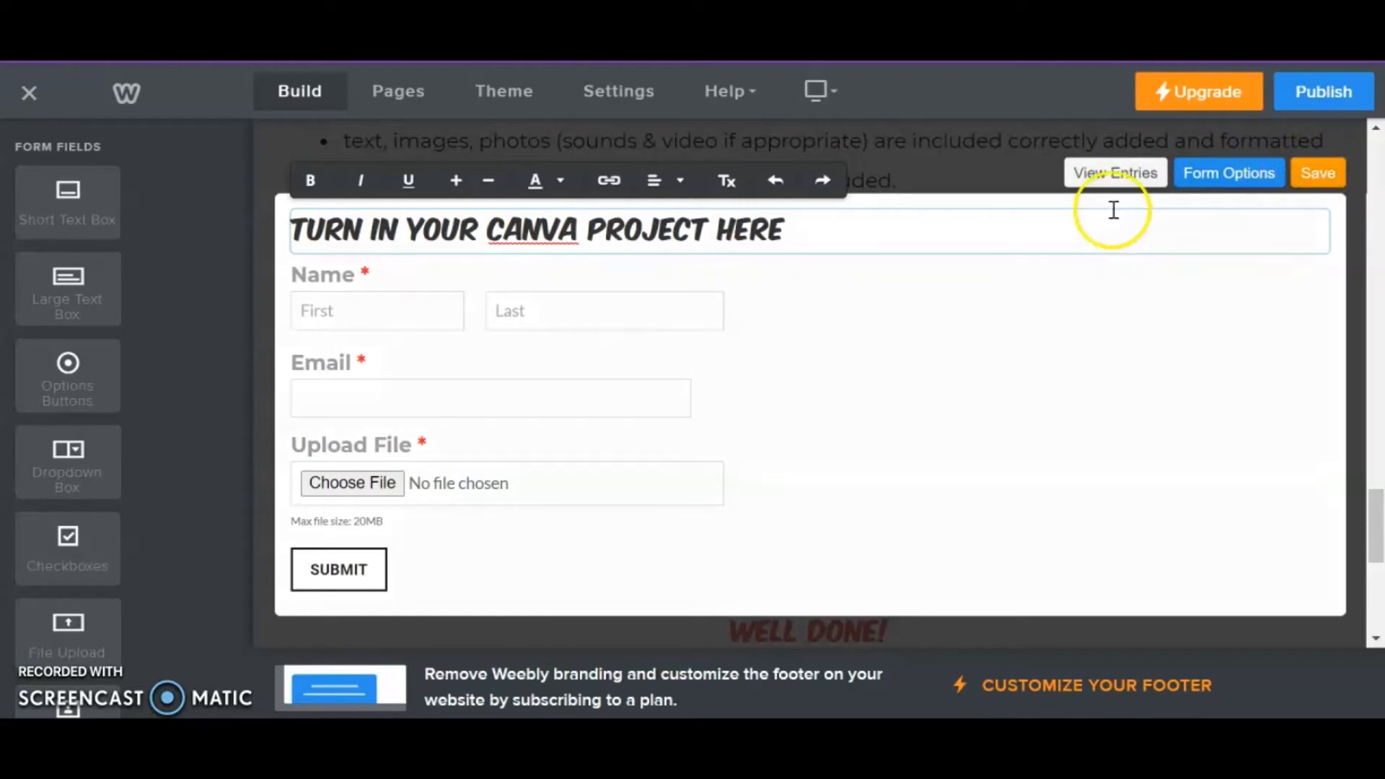
pyautogui.click(1102, 183)
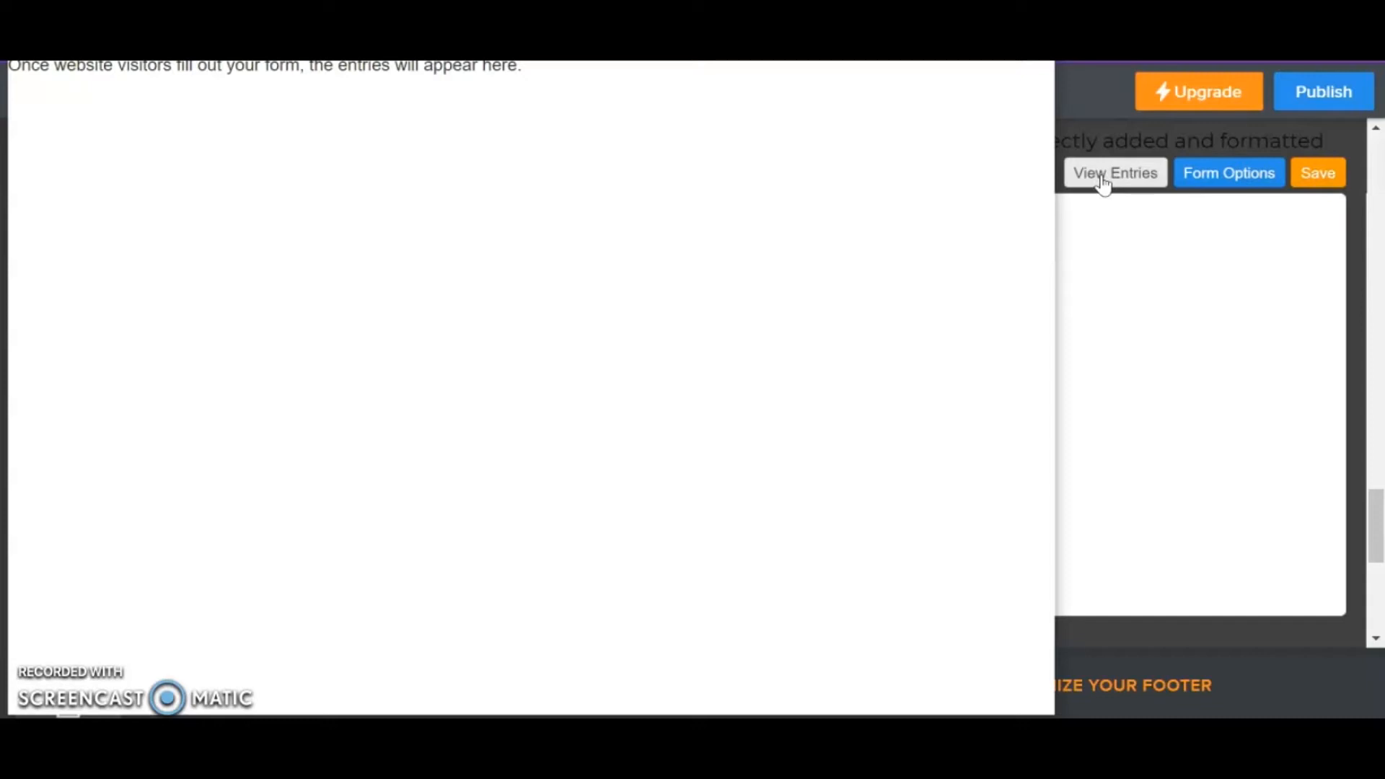
pyautogui.click(1110, 189)
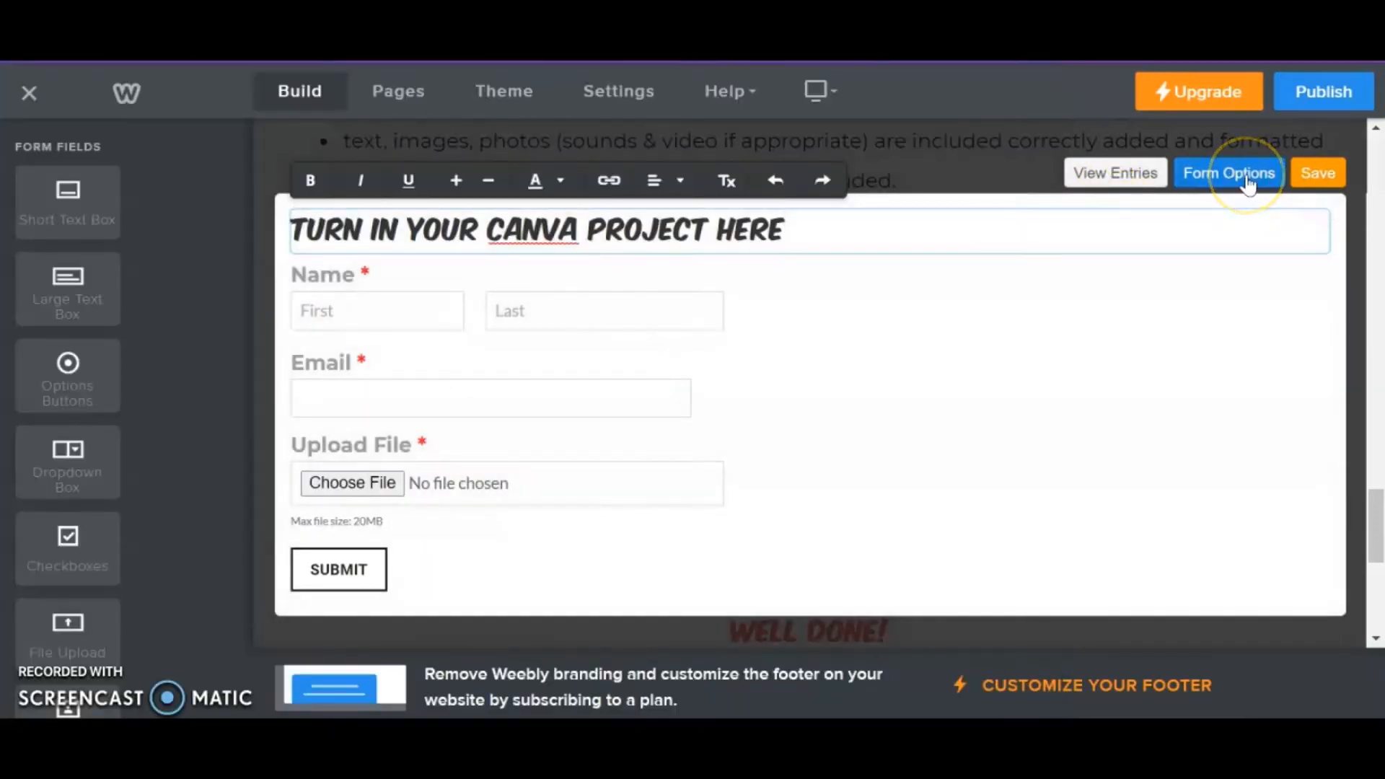
# Open the form options and rename the form "Canva Project"
pyautogui.click(1249, 183)
pyautogui.click(1249, 183)
pyautogui.click(1248, 183)
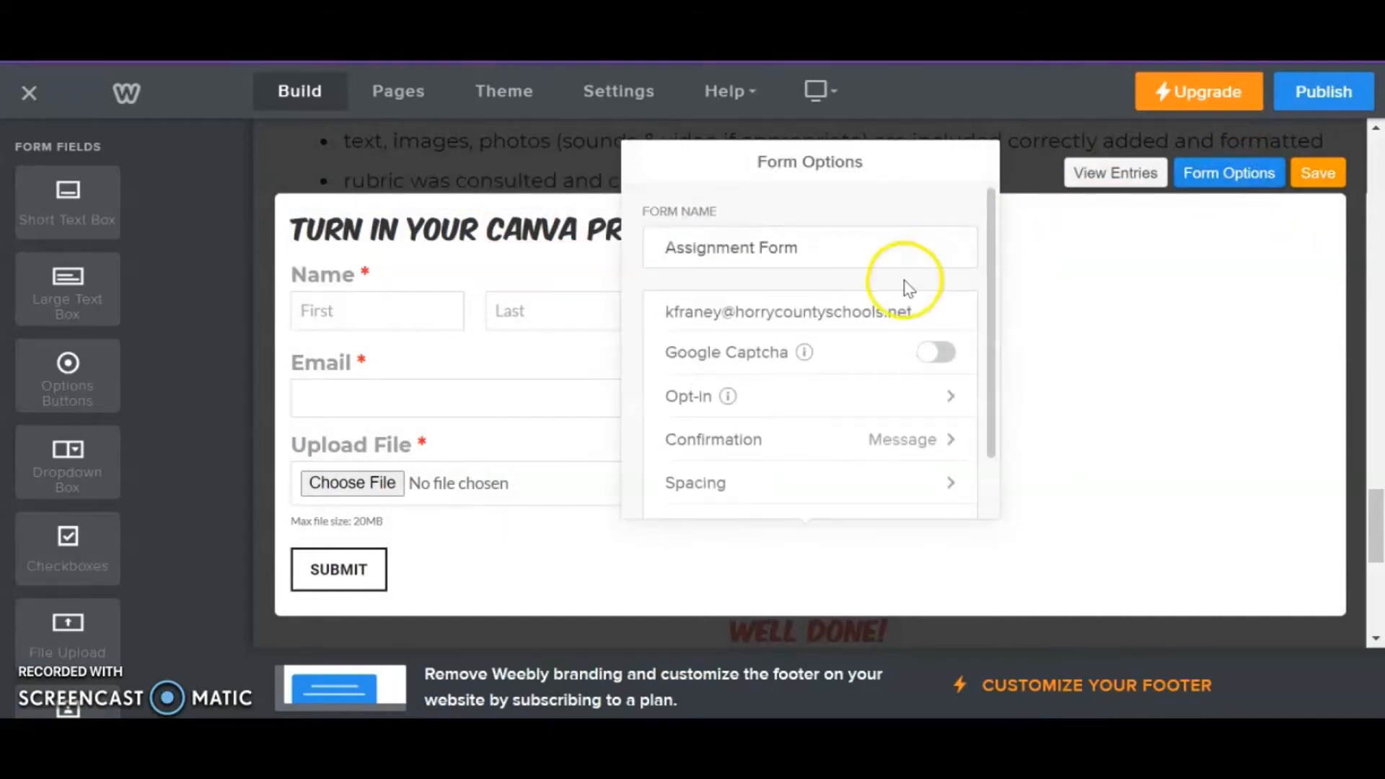
pyautogui.moveTo(872, 254); pyautogui.dragTo(660, 250)
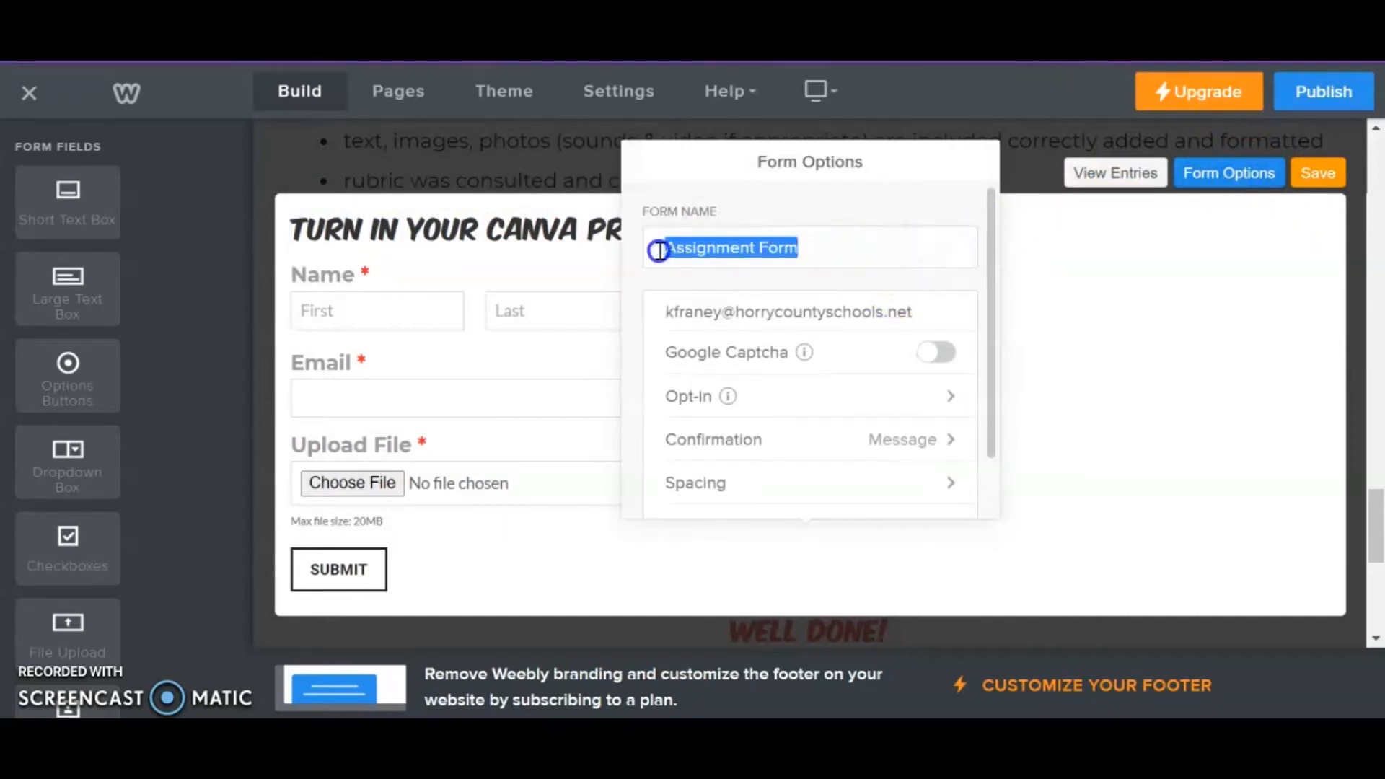
pyautogui.write('Canva Project')
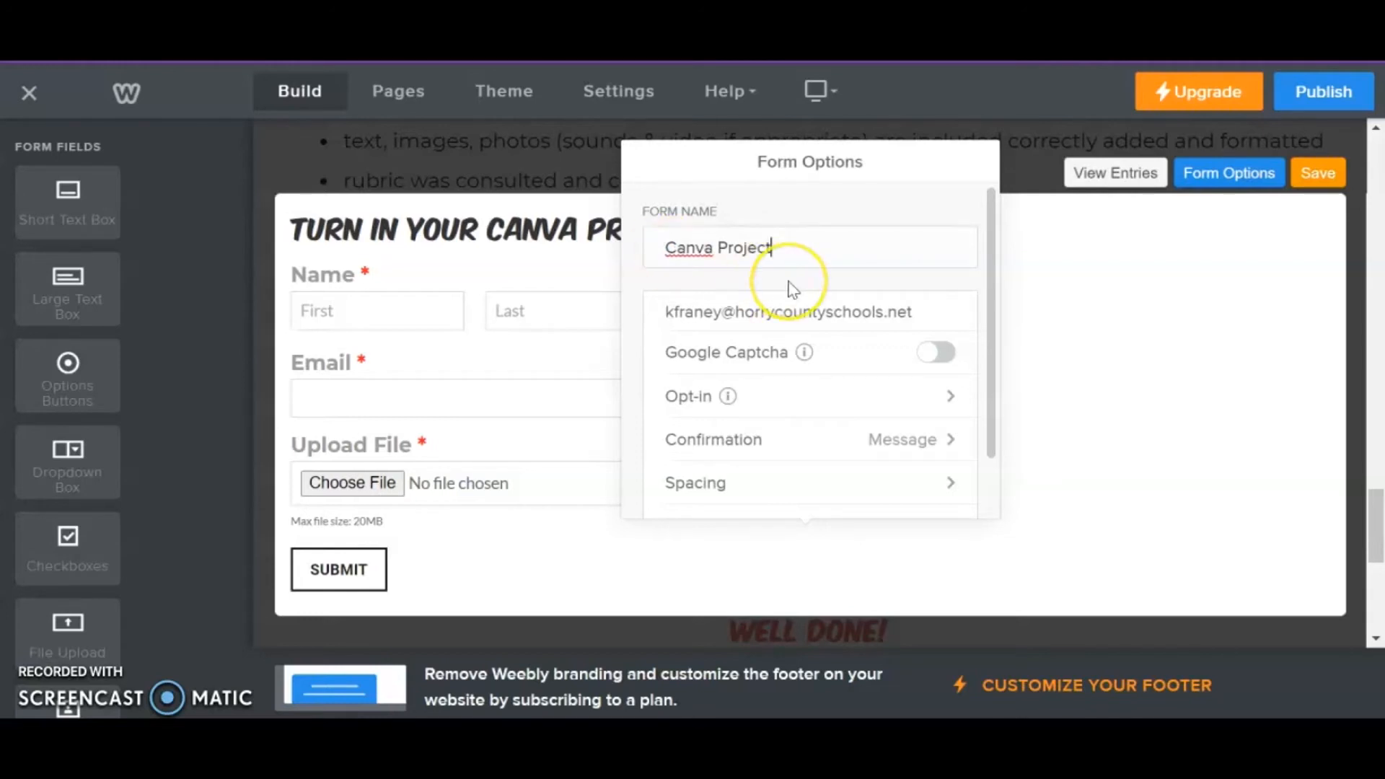
# Turn on Google Captcha for the assignment form
pyautogui.scroll(-1, 790, 287)
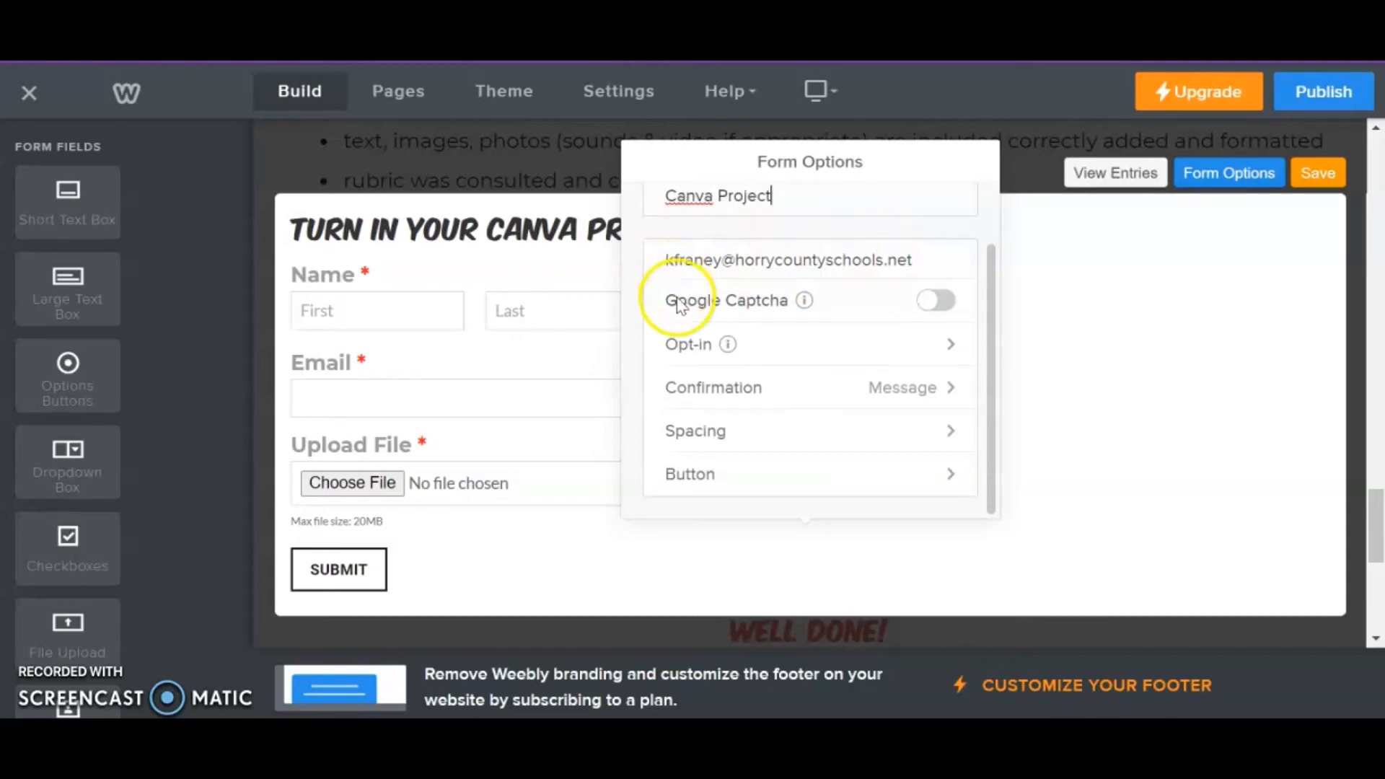
pyautogui.click(932, 301)
pyautogui.moveTo(808, 310)
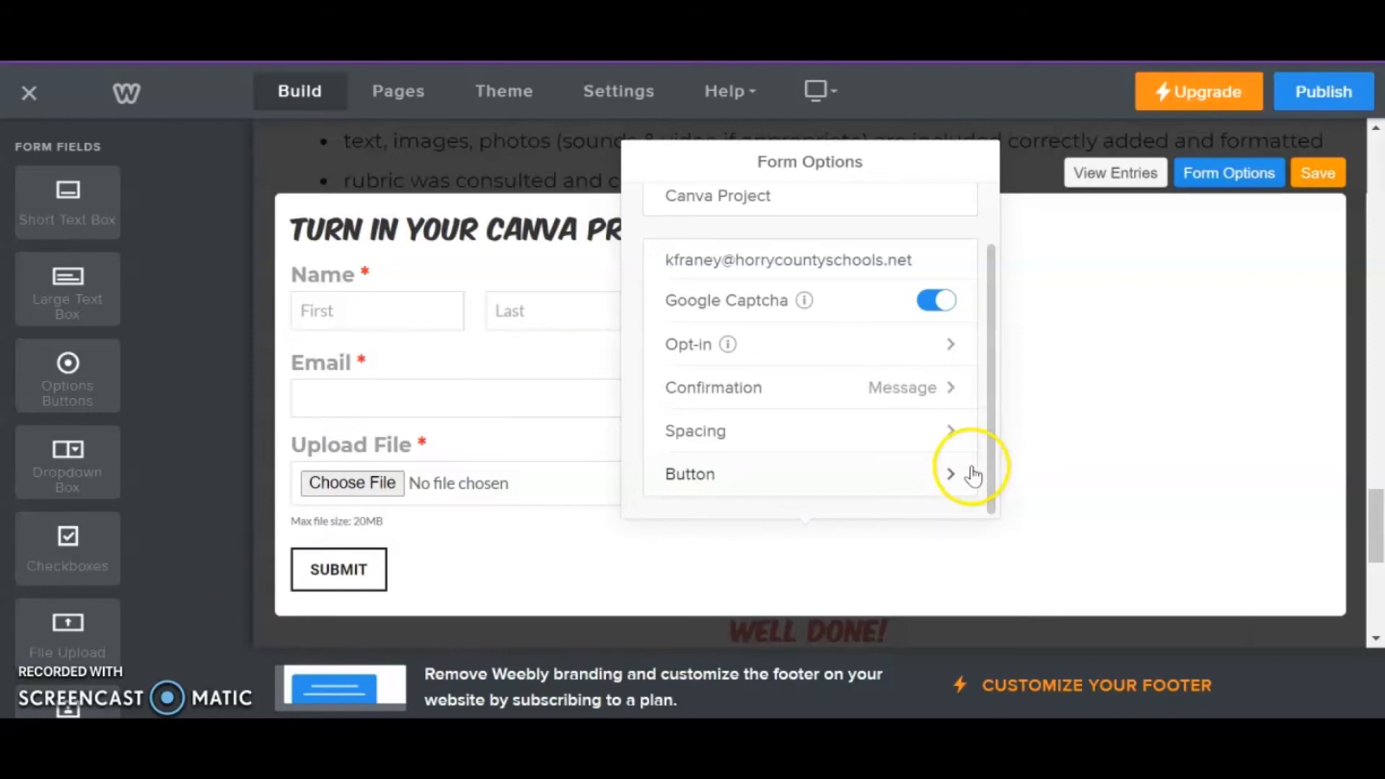
# Set the form's submit button alignment to center and close the form options
pyautogui.click(951, 476)
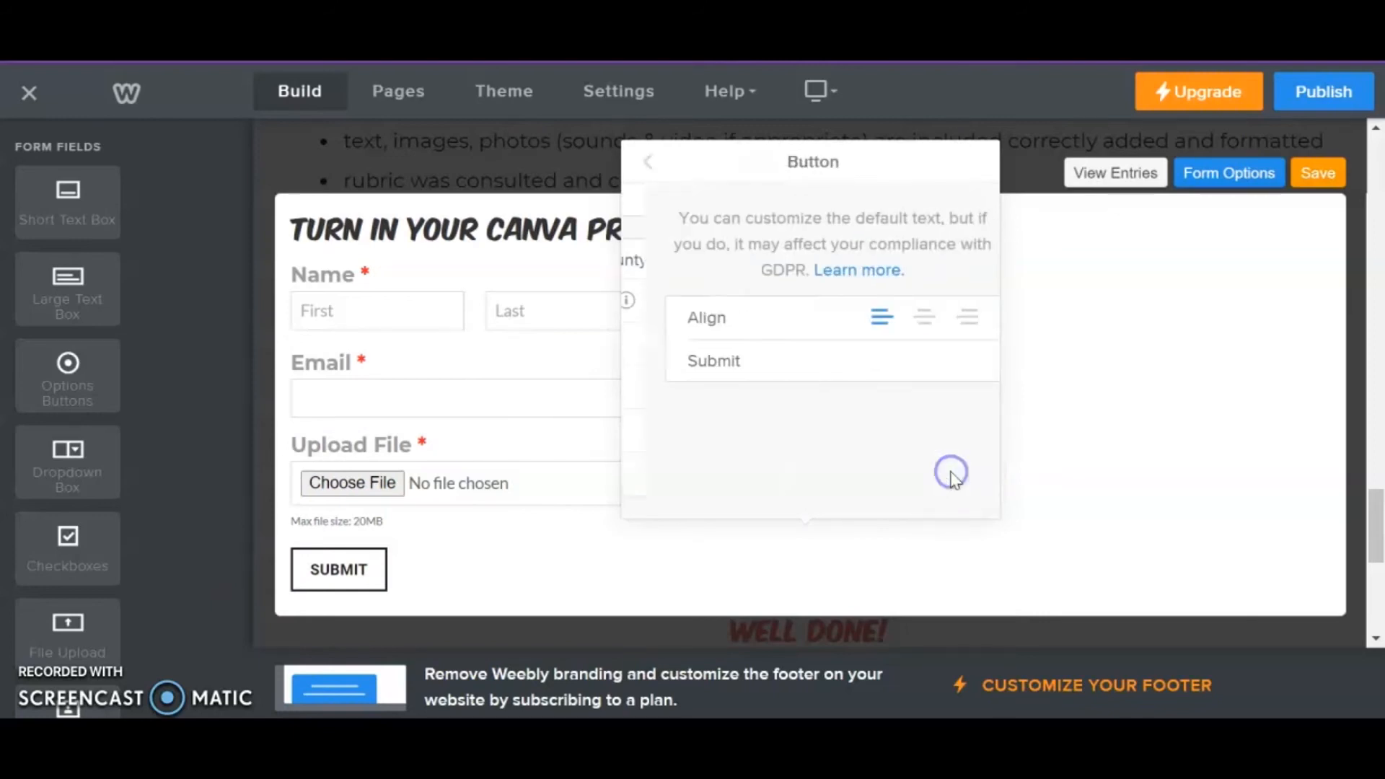
pyautogui.click(903, 333)
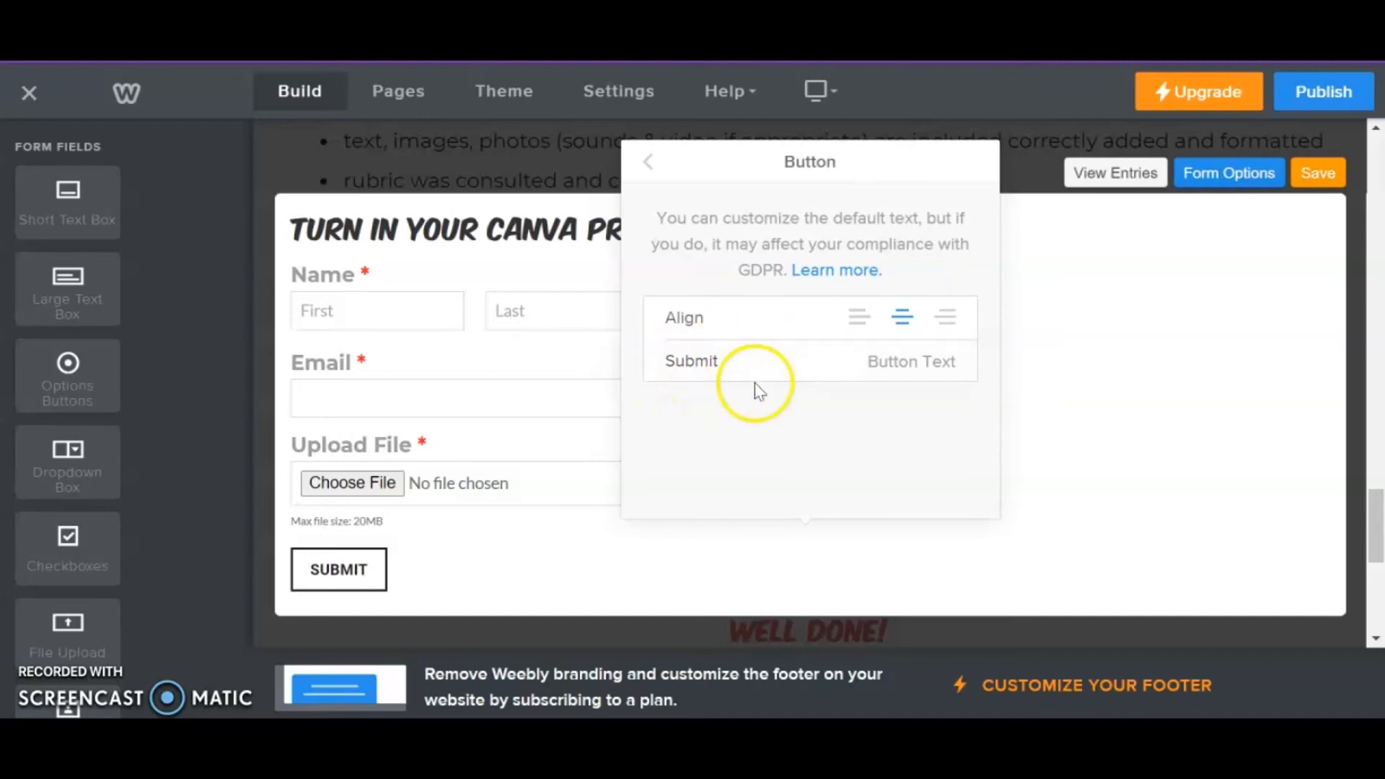
pyautogui.click(647, 160)
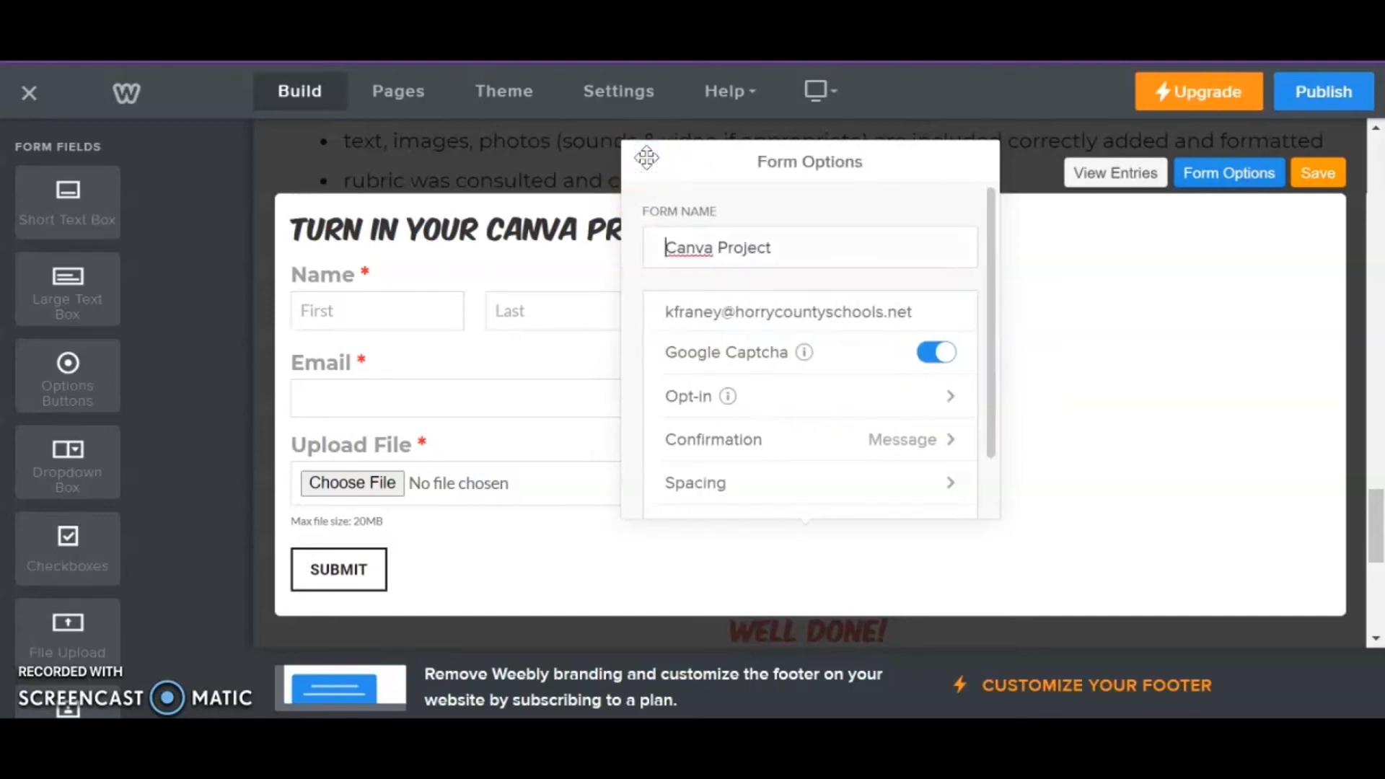
pyautogui.click(763, 554)
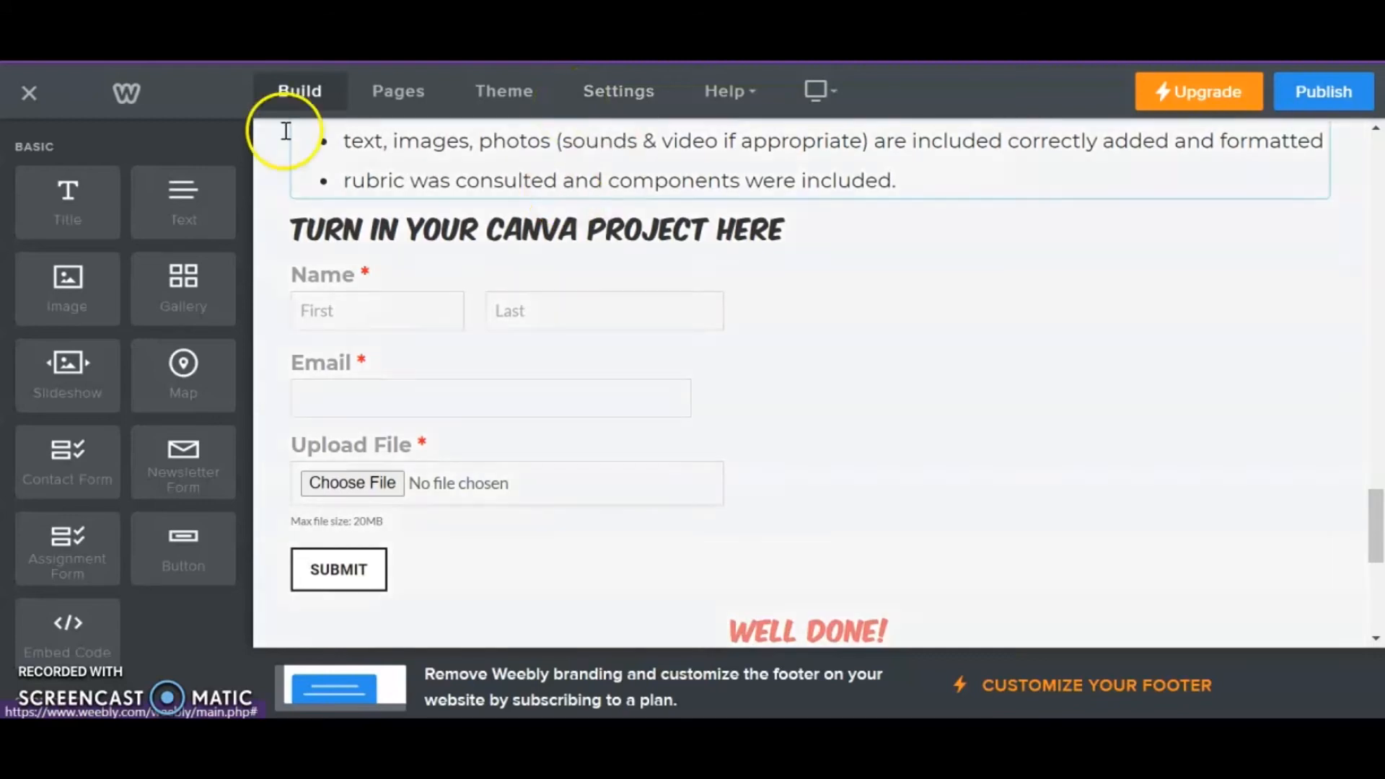
# Save the assignment form and publish the website
pyautogui.click(310, 234)
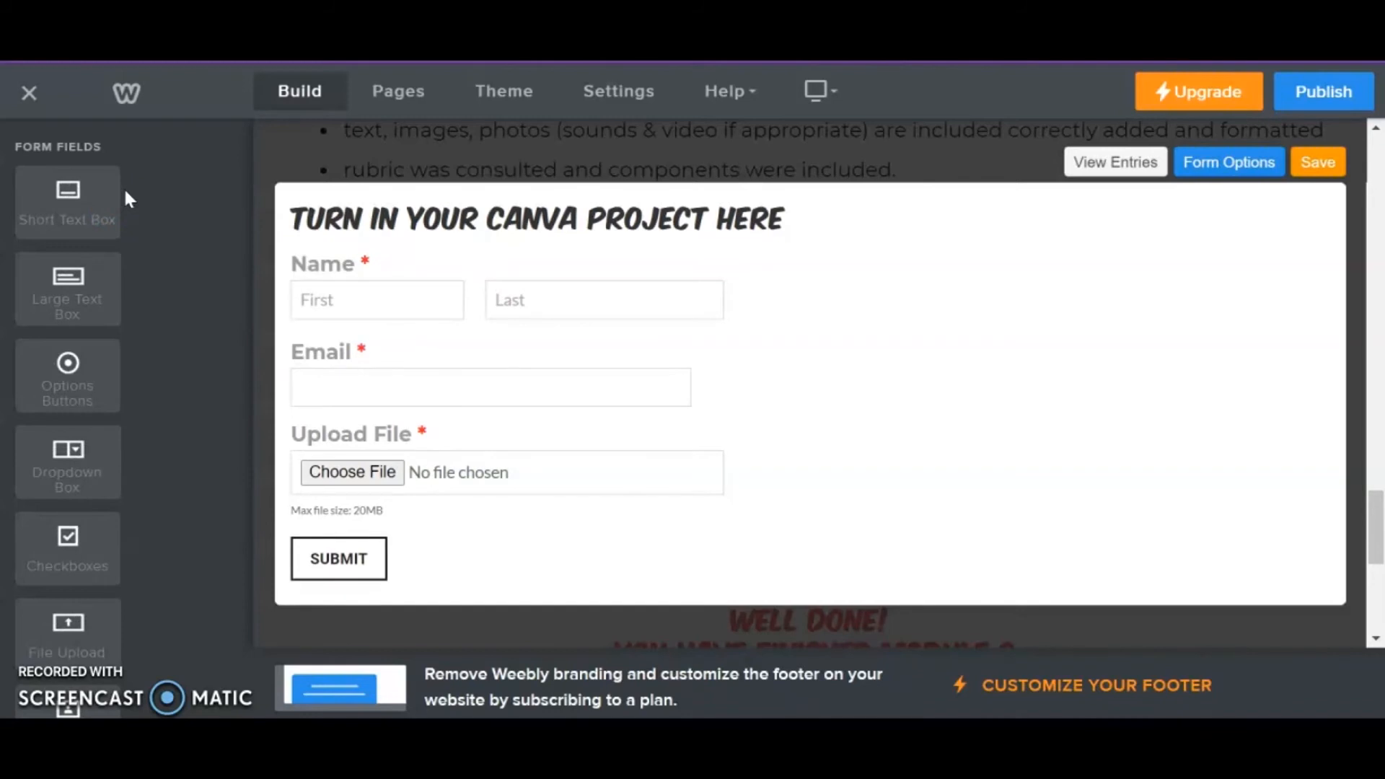
pyautogui.click(1313, 163)
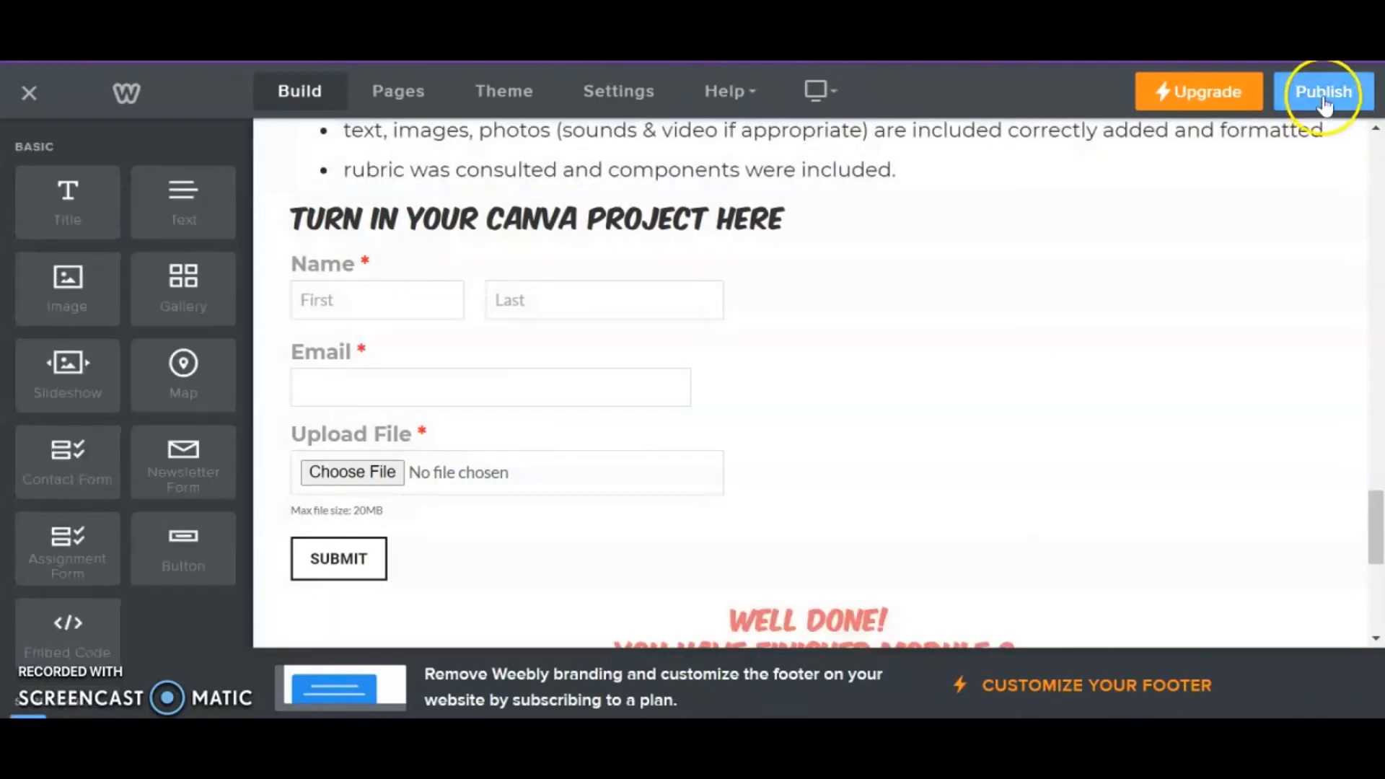
pyautogui.click(1324, 93)
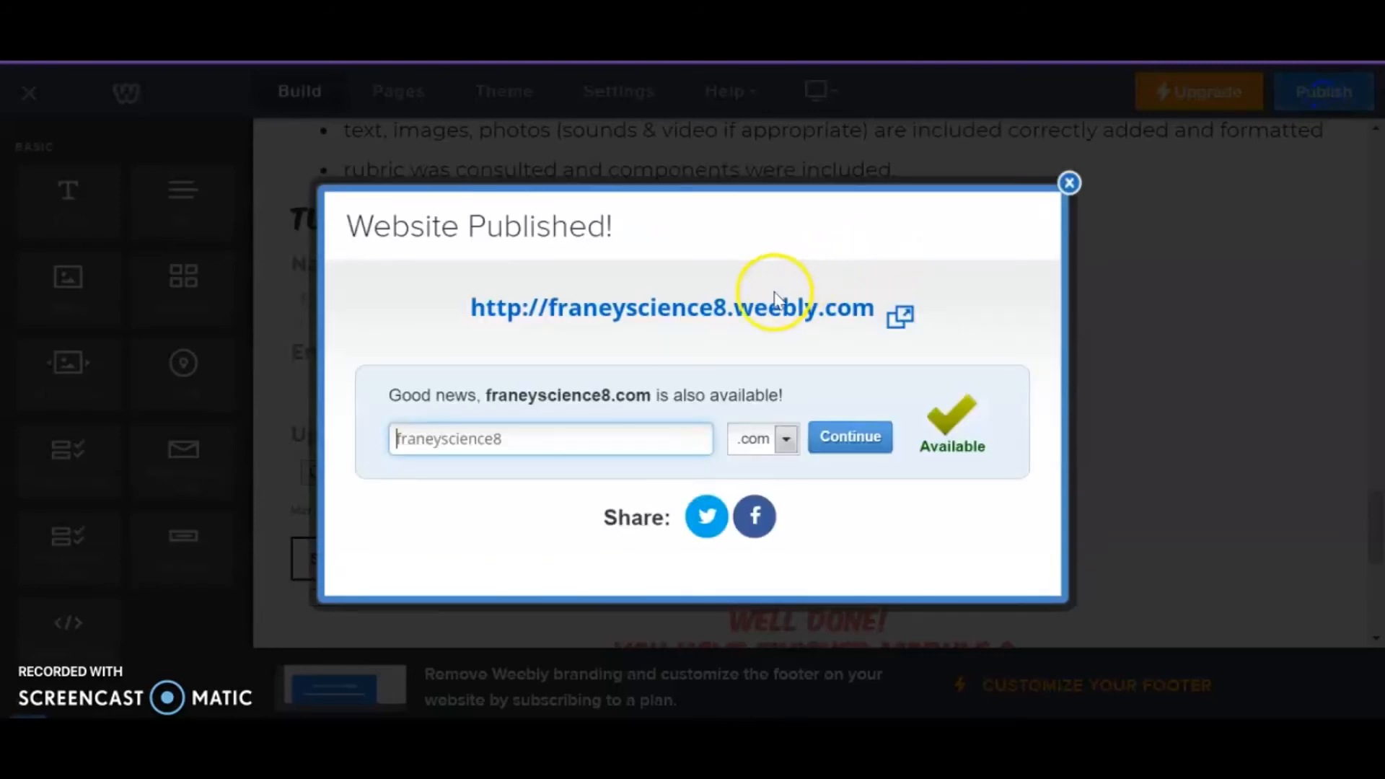
# Open the published website and go to the Assignments page under Unit 1, Module 2: Introduction to Natural Resources
pyautogui.click(770, 312)
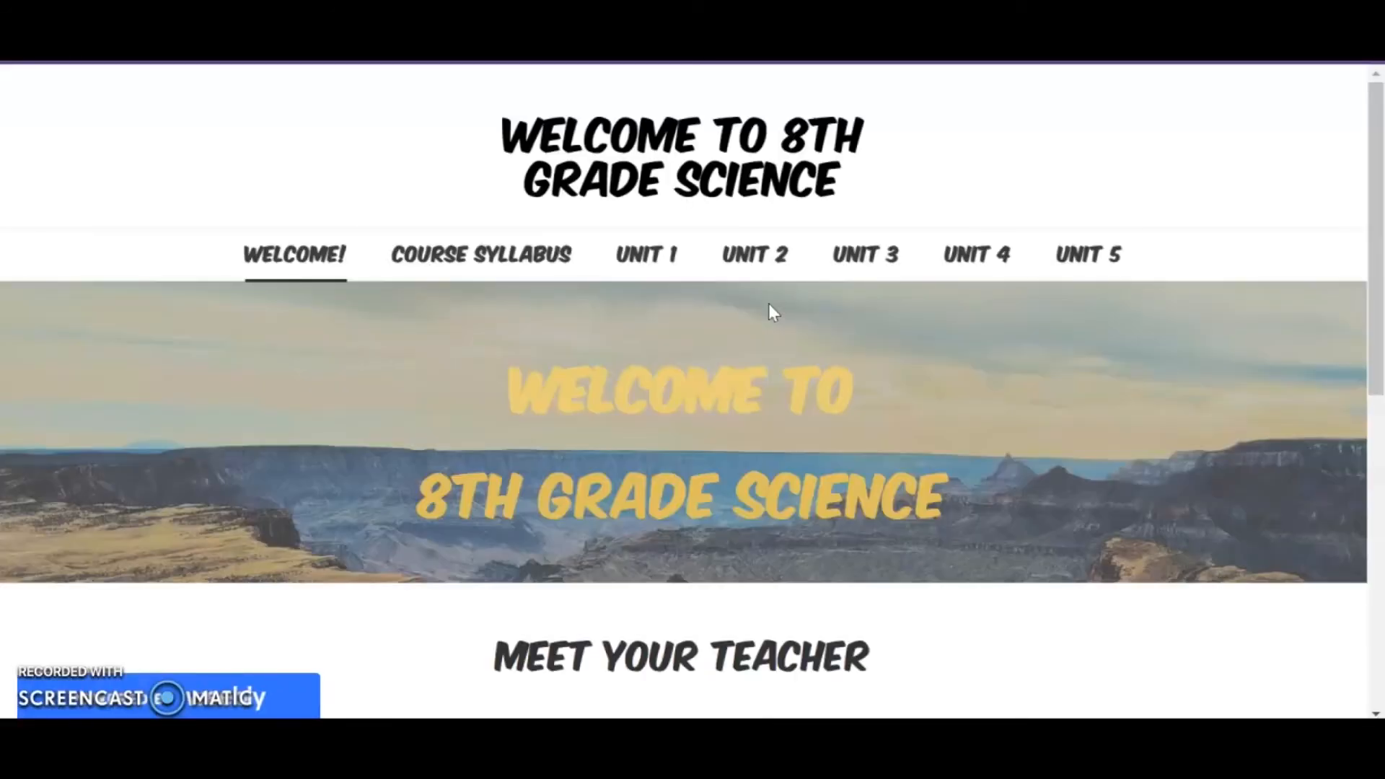
pyautogui.moveTo(644, 249)
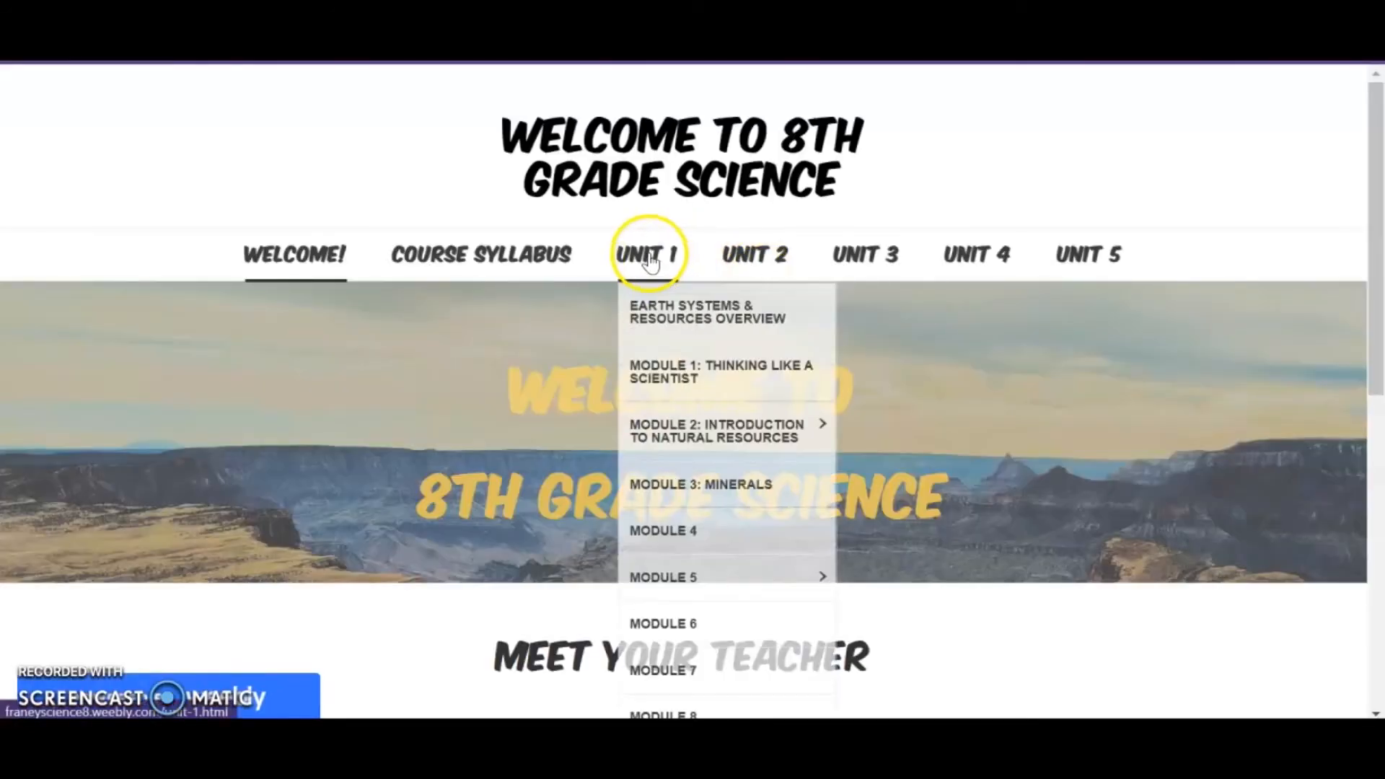
pyautogui.moveTo(696, 441)
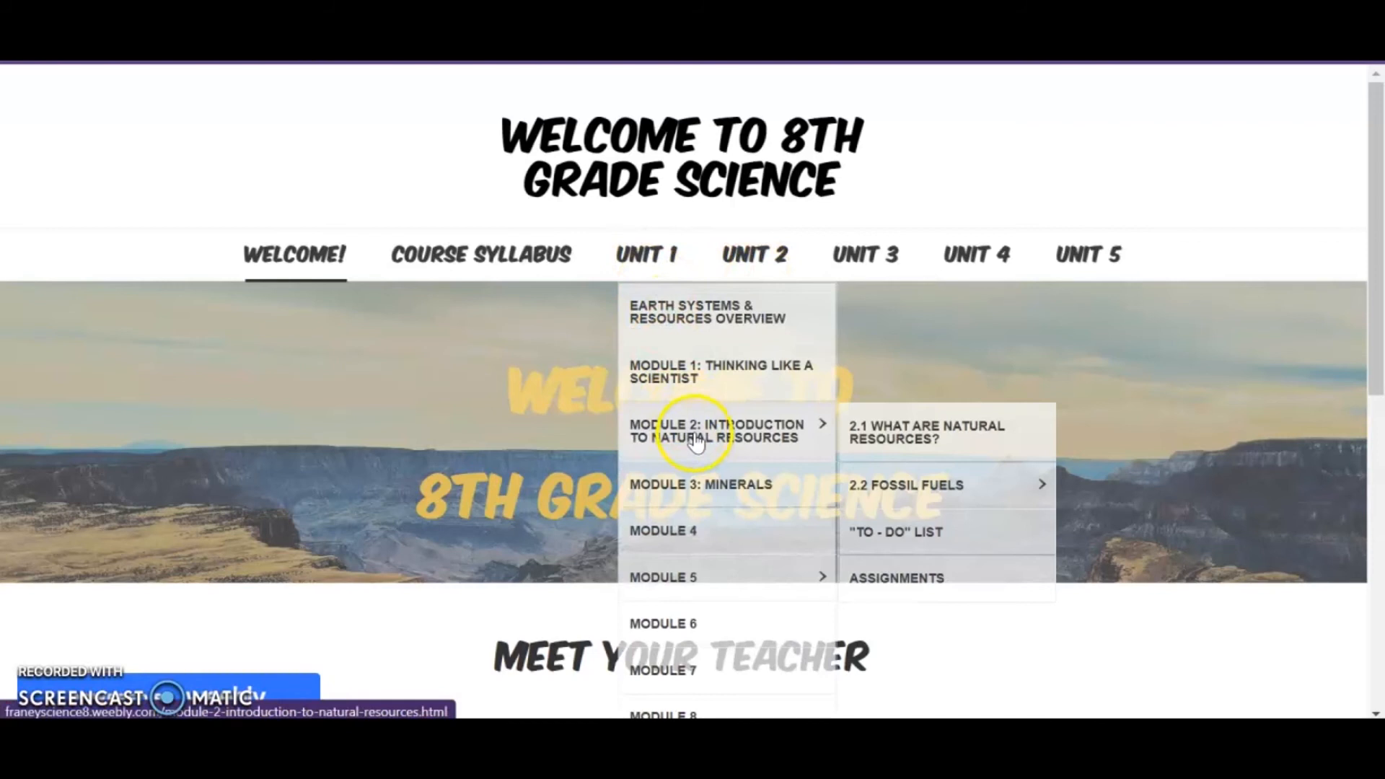
pyautogui.click(903, 577)
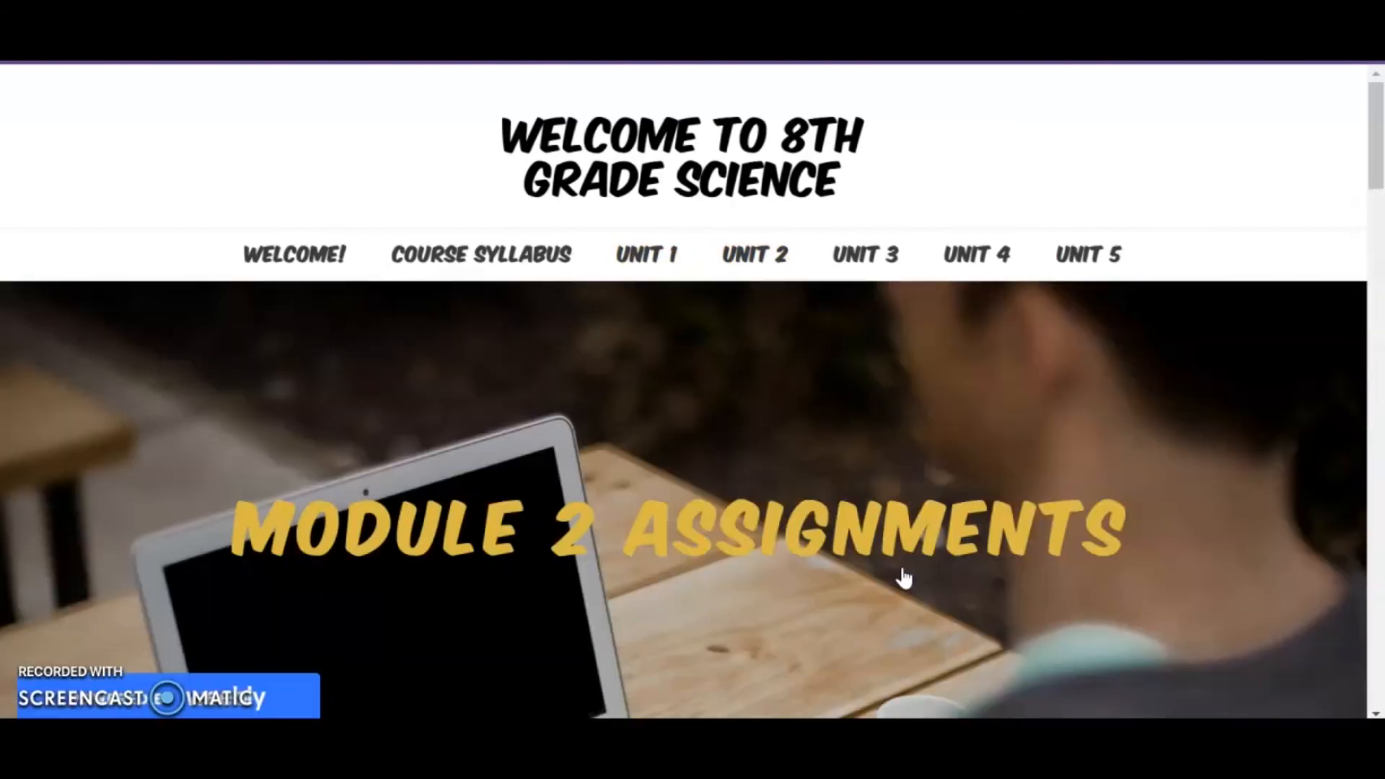
# Examine the live "Turn in your Canva project here" form on the Module 2 Assignments page and activate its Email field
pyautogui.scroll(-5, 904, 578)
pyautogui.scroll(-20, 904, 577)
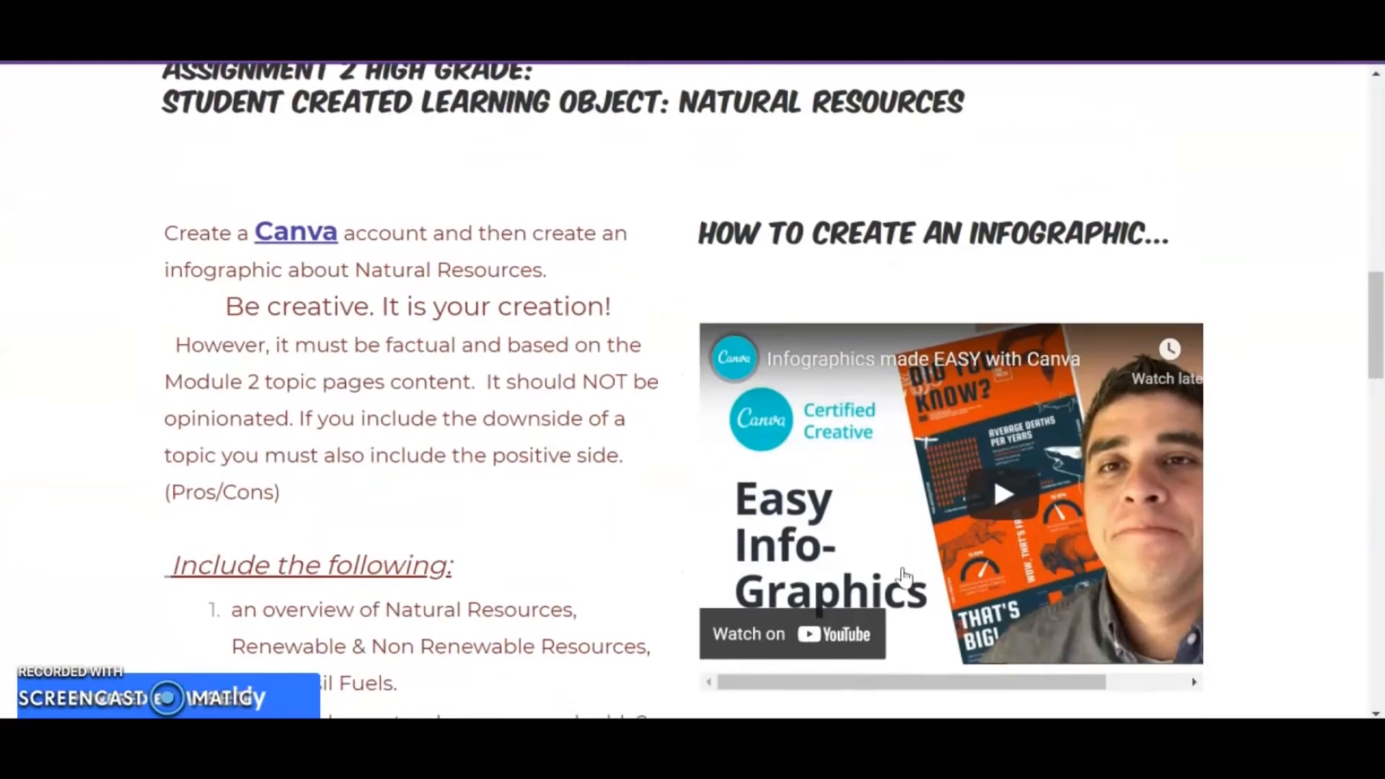
pyautogui.scroll(-12, 904, 577)
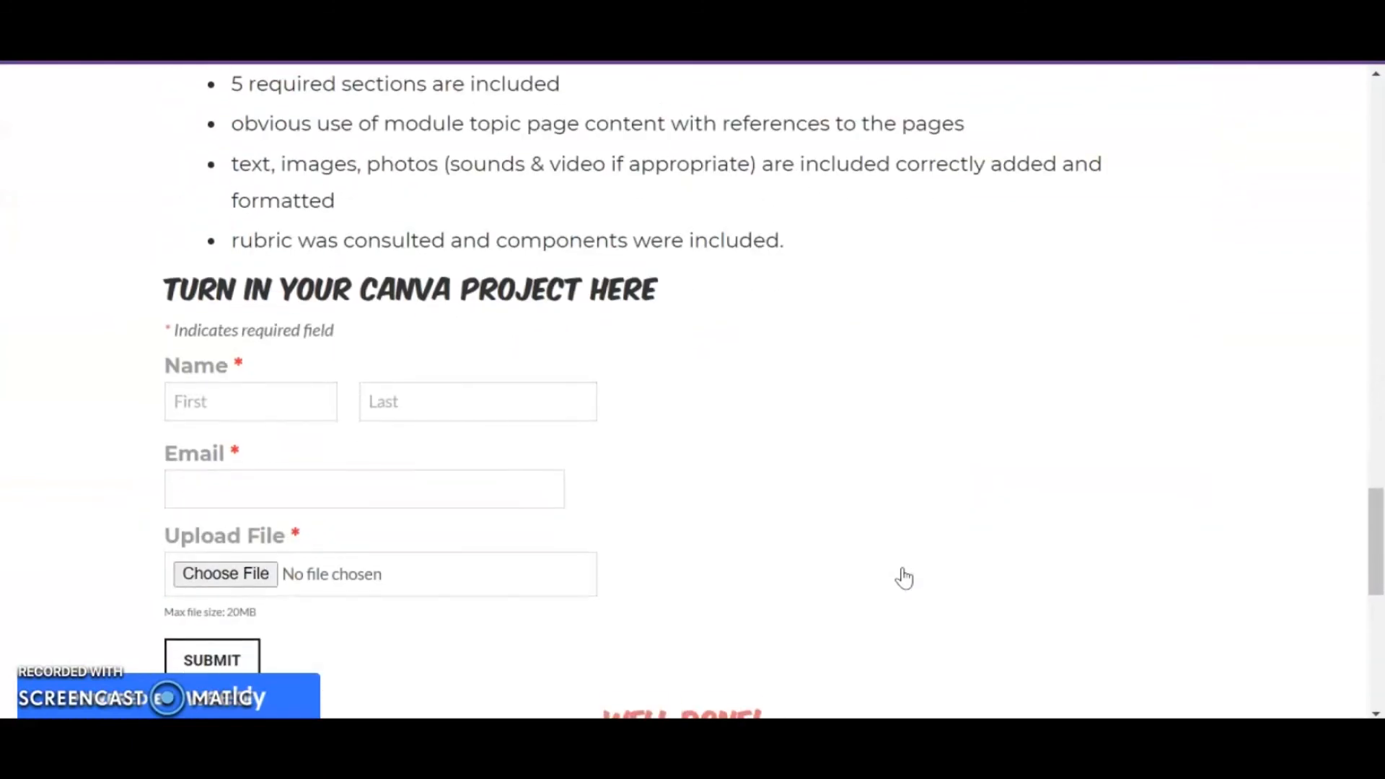
pyautogui.scroll(-1, 904, 577)
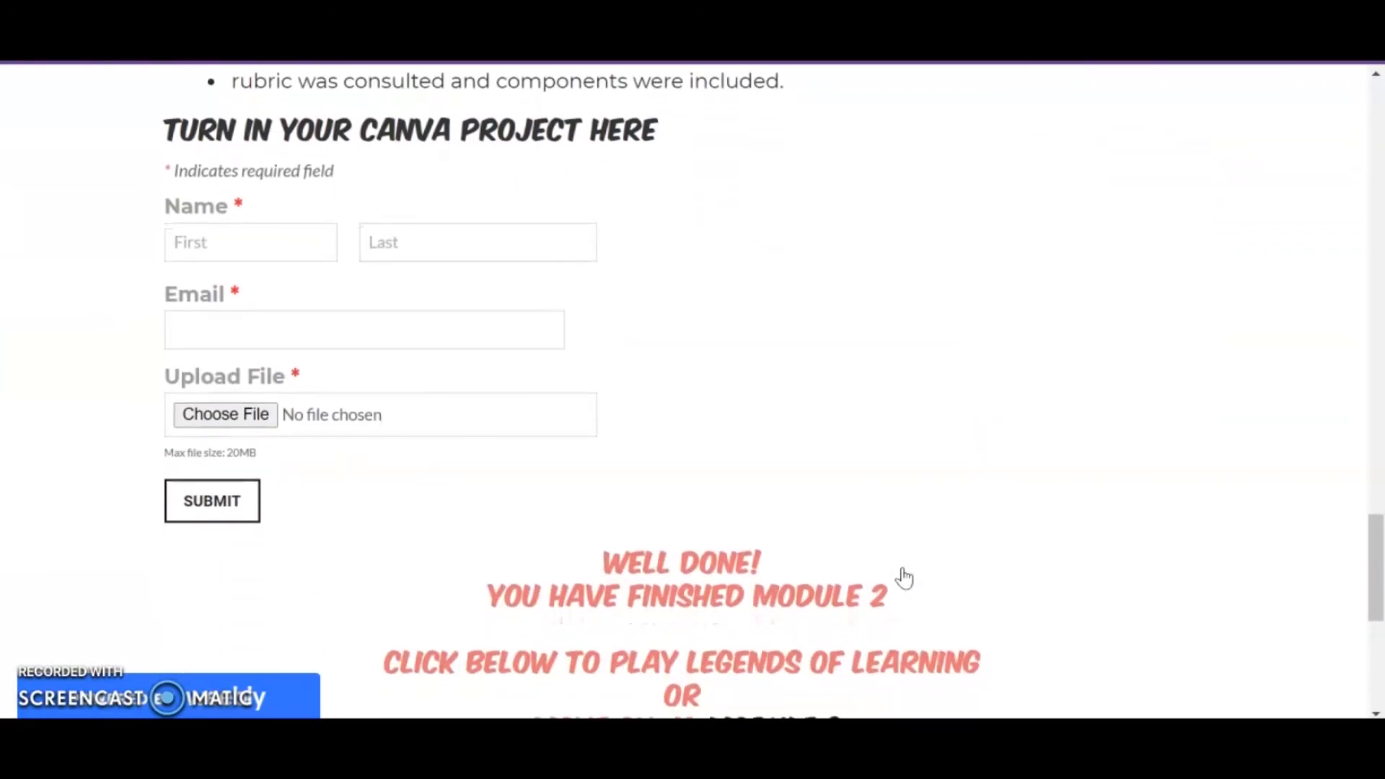
pyautogui.click(369, 328)
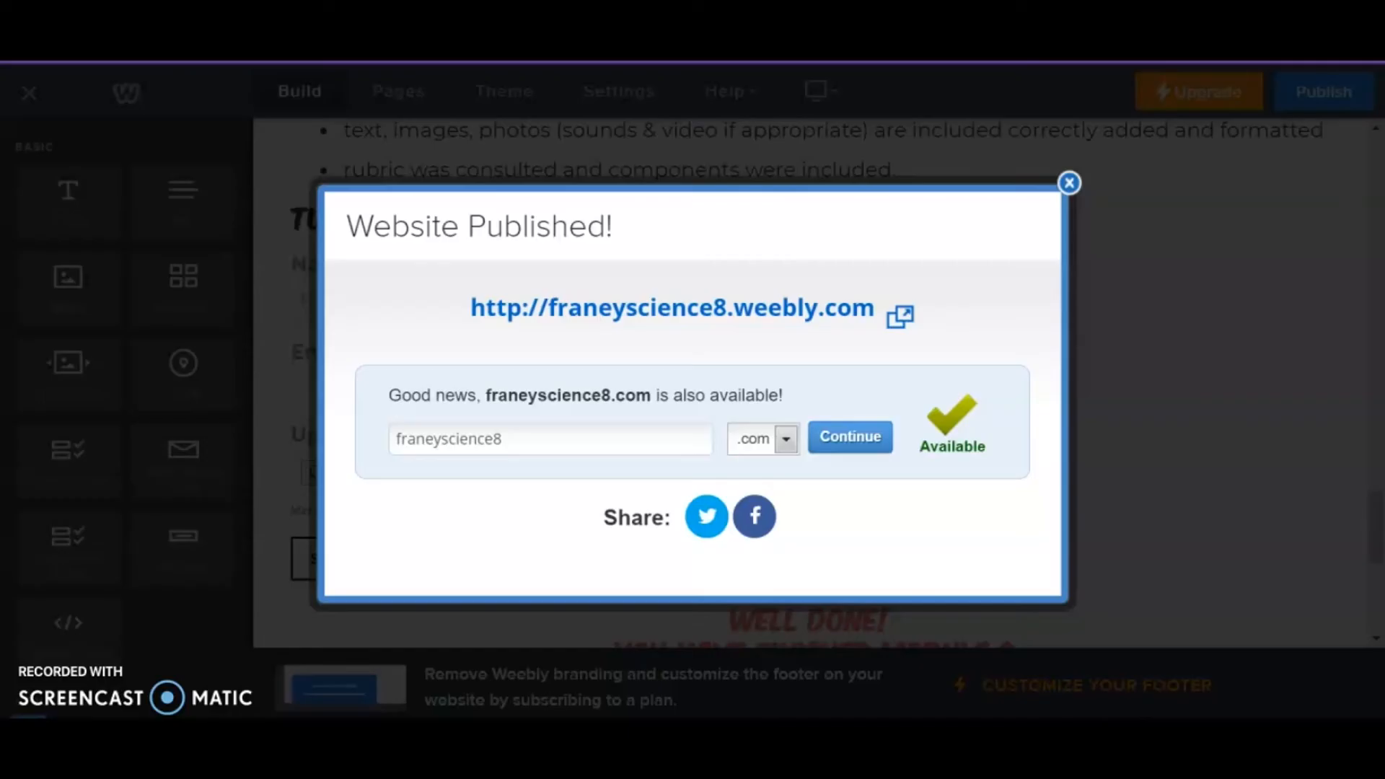
# Return to the site editor, dismiss the publish confirmation and view the entries submitted through the Canva project form
pyautogui.click(1069, 183)
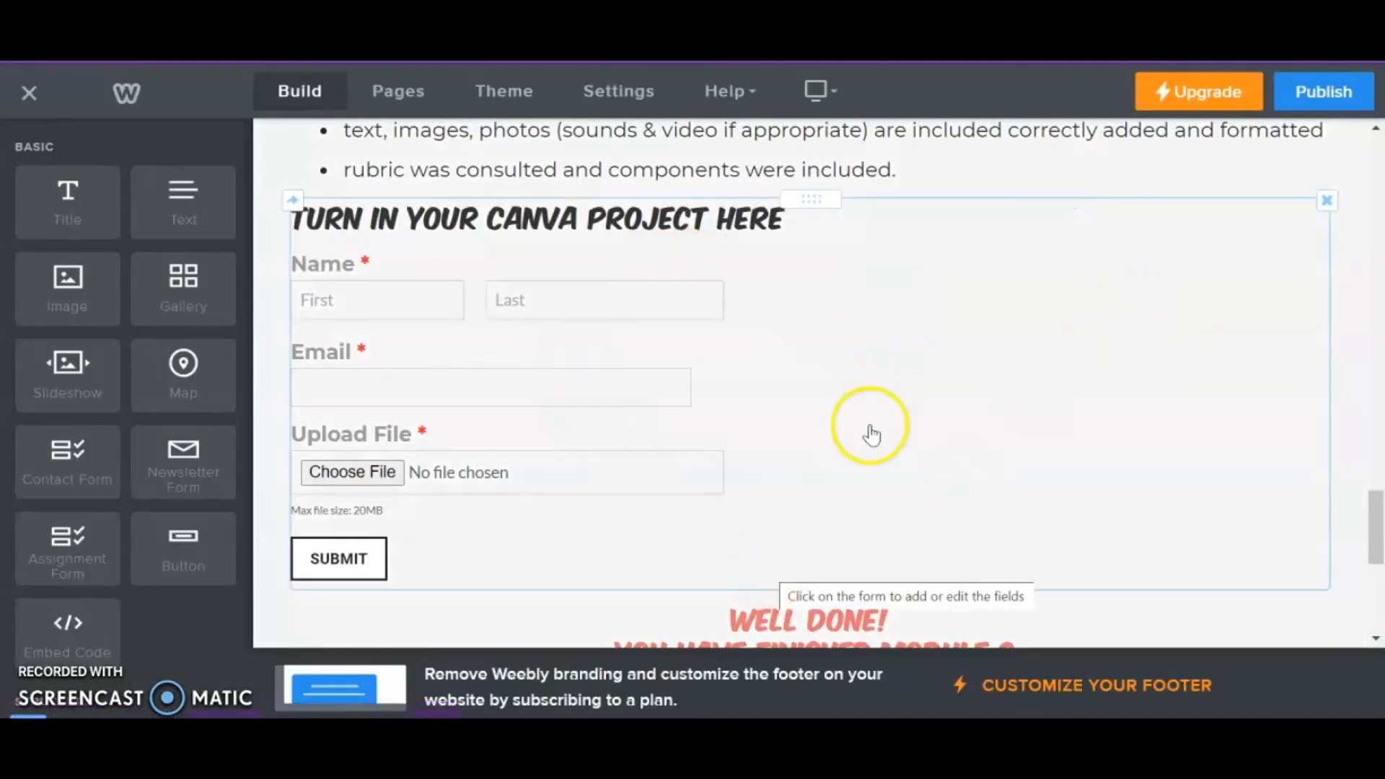
pyautogui.click(862, 290)
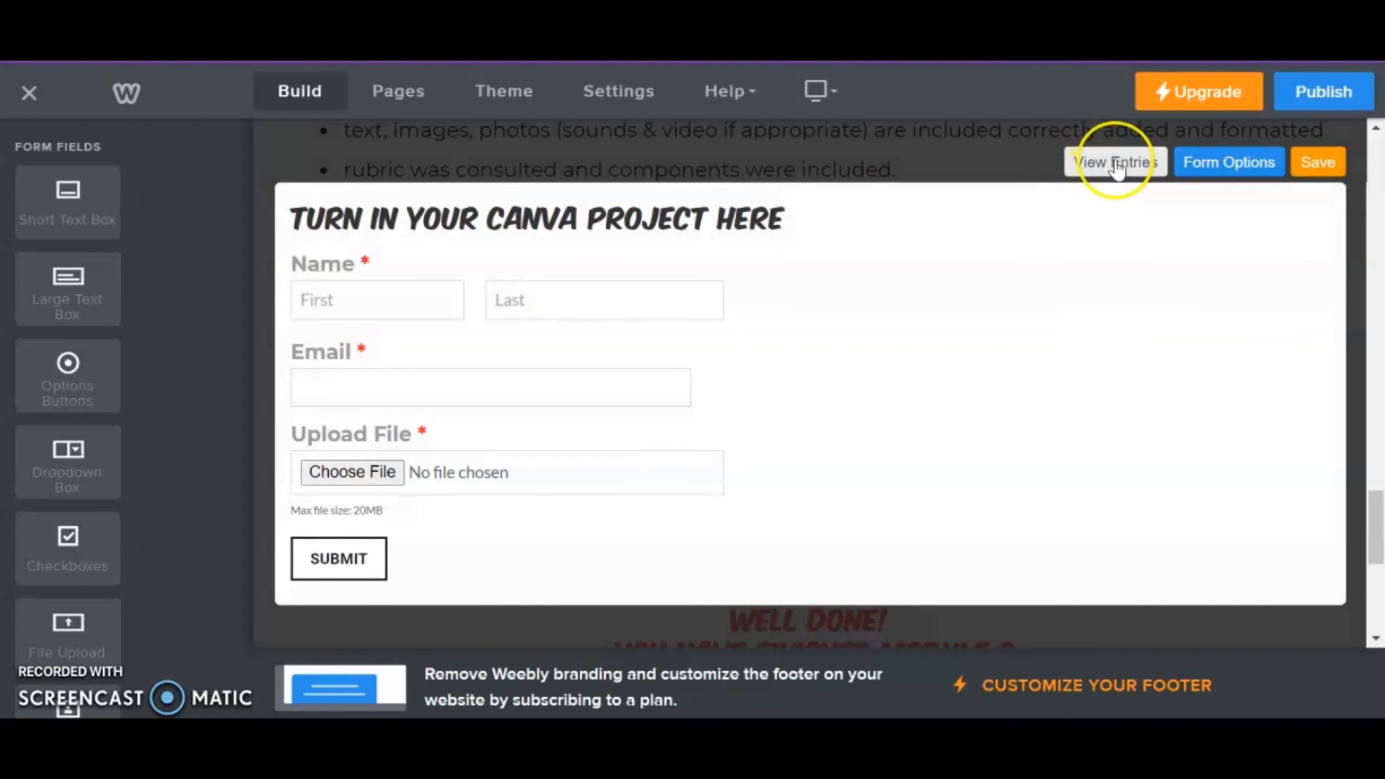
pyautogui.click(1116, 164)
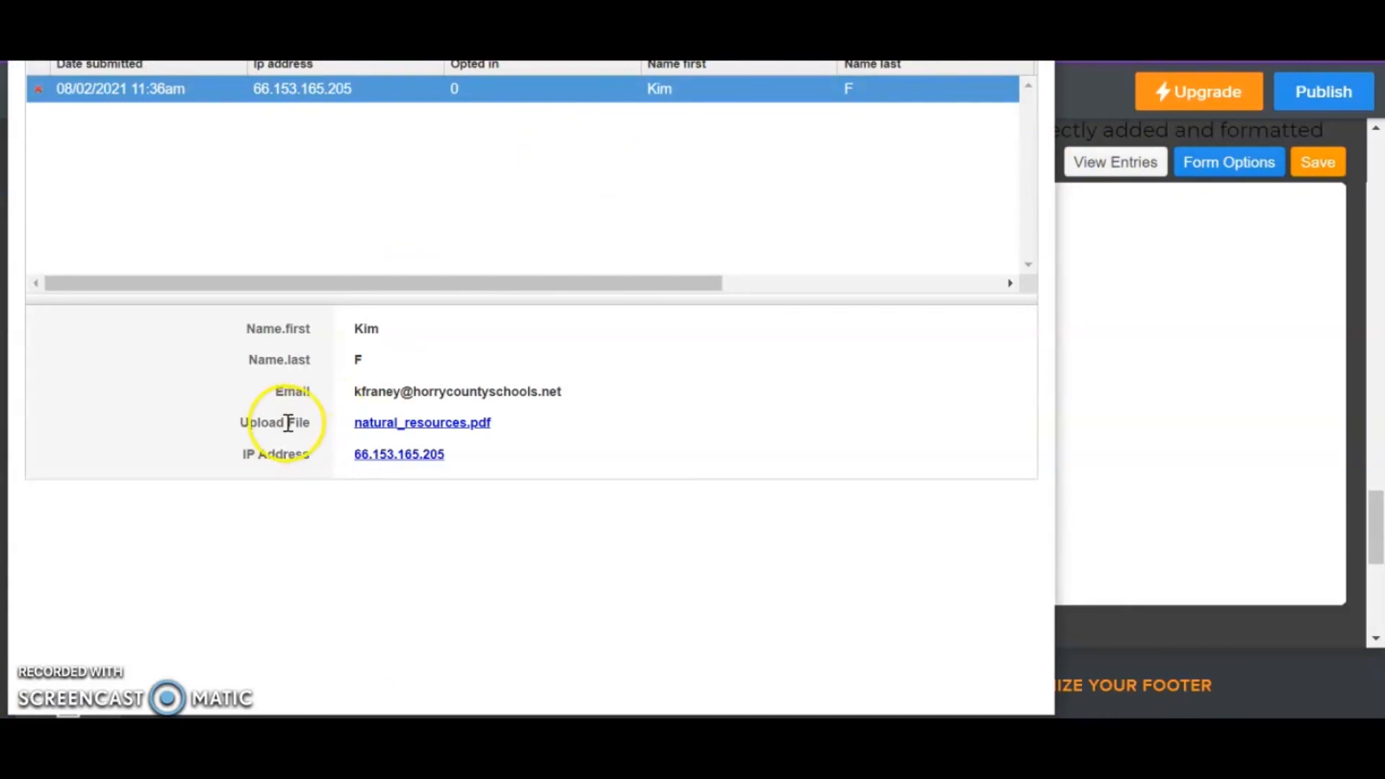
# Open the submission's uploaded file natural_resources.pdf in a new browser tab
pyautogui.rightClick(427, 424)
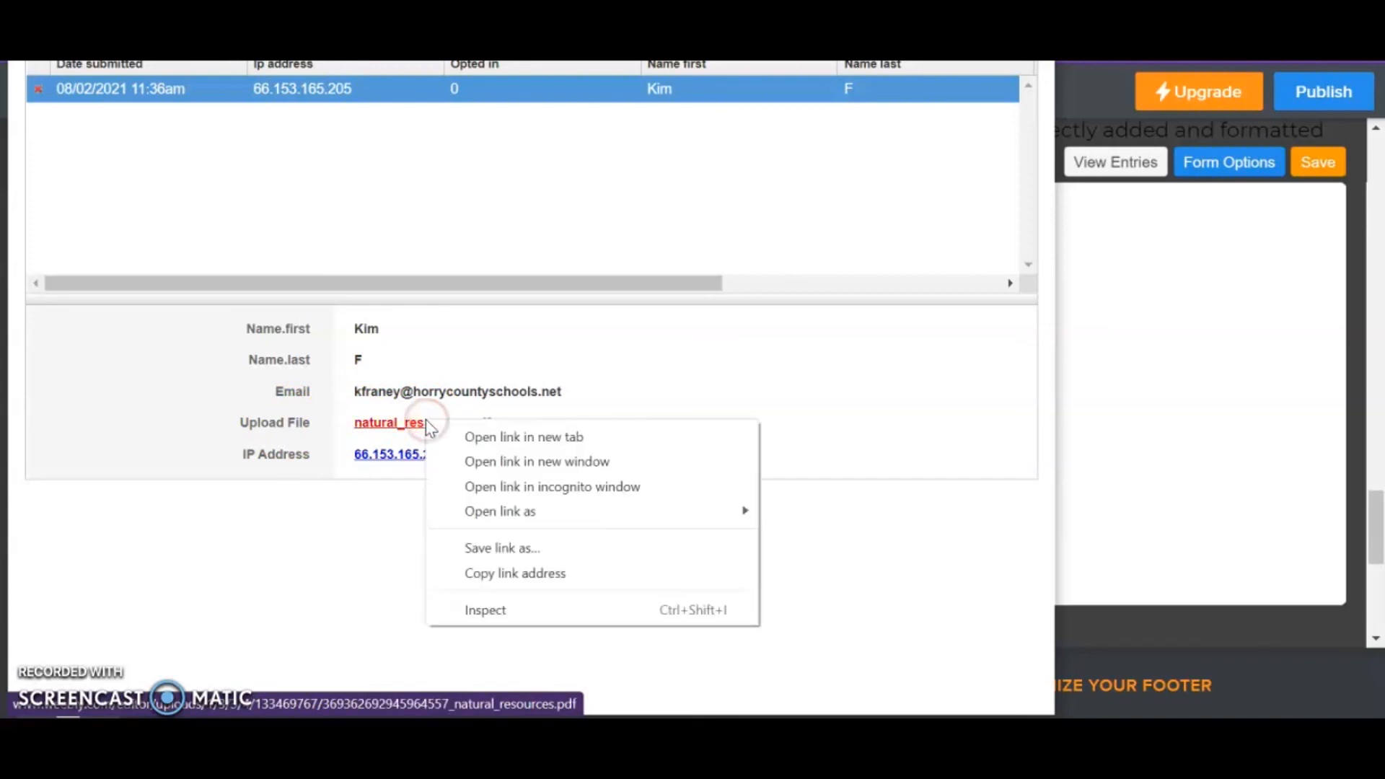
pyautogui.click(507, 438)
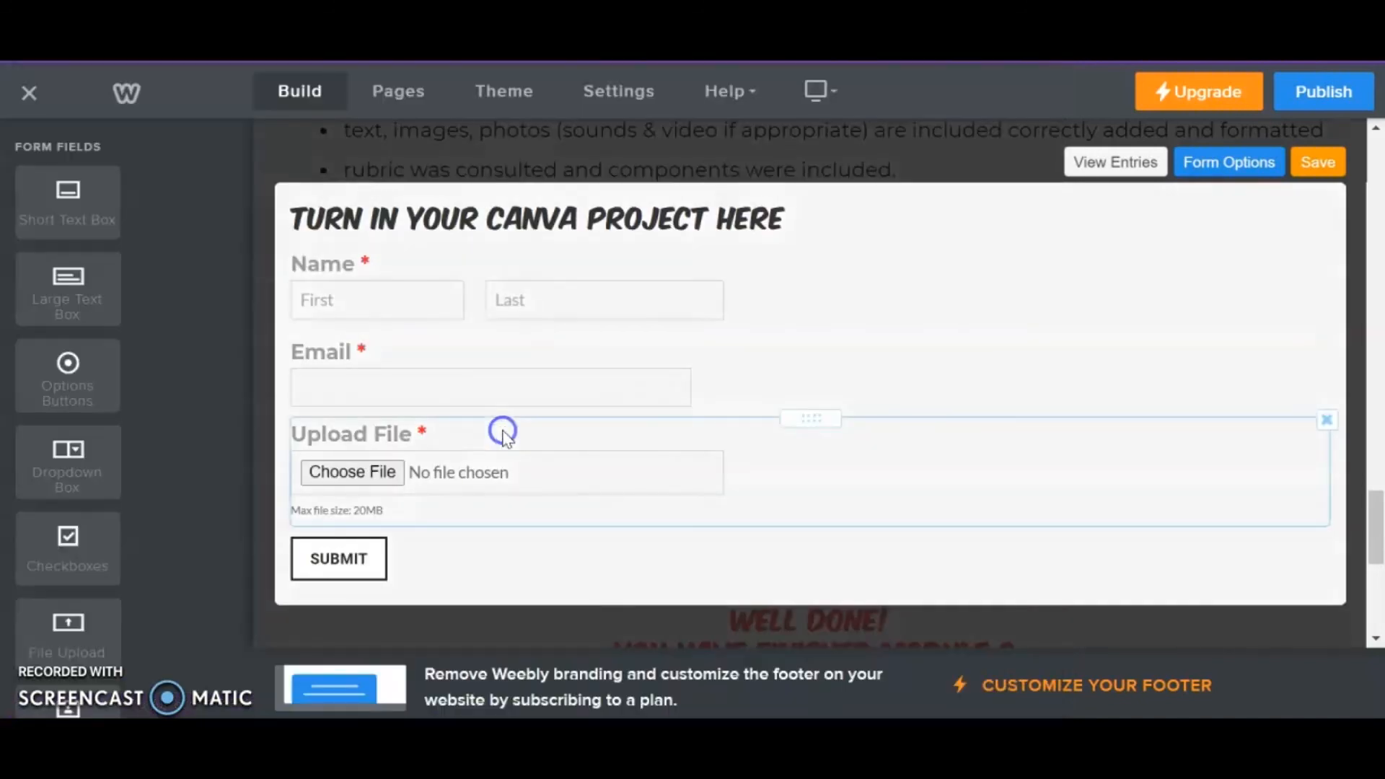